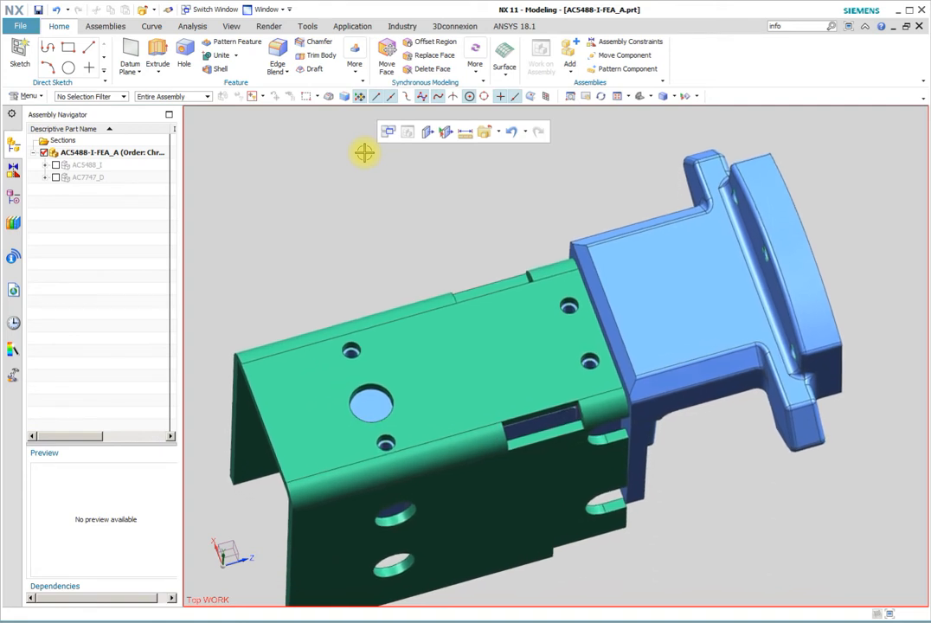
Create a structural NX Nastran FEM and simulation in Pre/Post, with a SOL 101 Linear Statics - Global Constraints solution using the Element Iterative Solver
{"action": "left_click", "coordinate": [352, 26]}
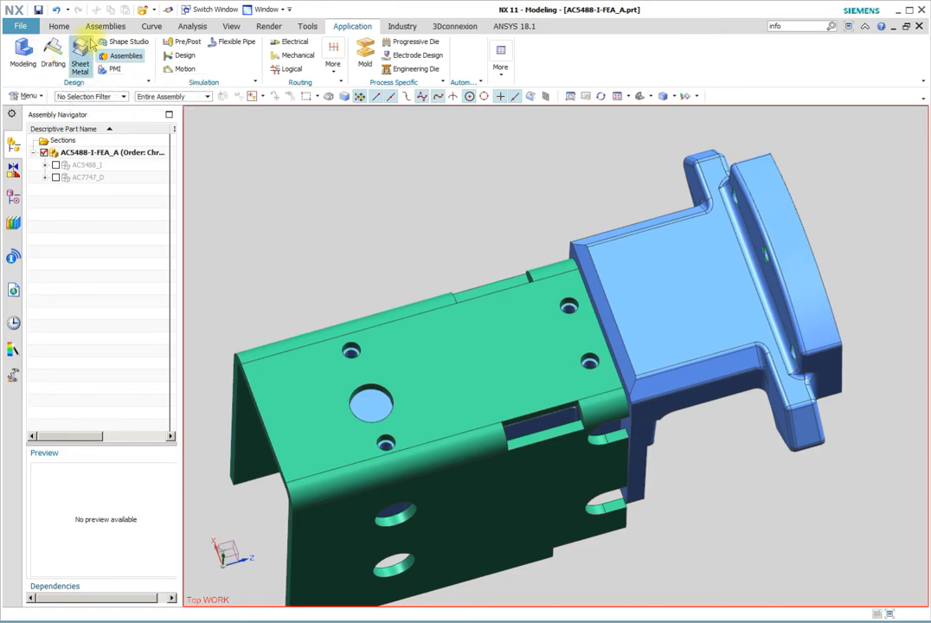
{"action": "left_click", "coordinate": [168, 41]}
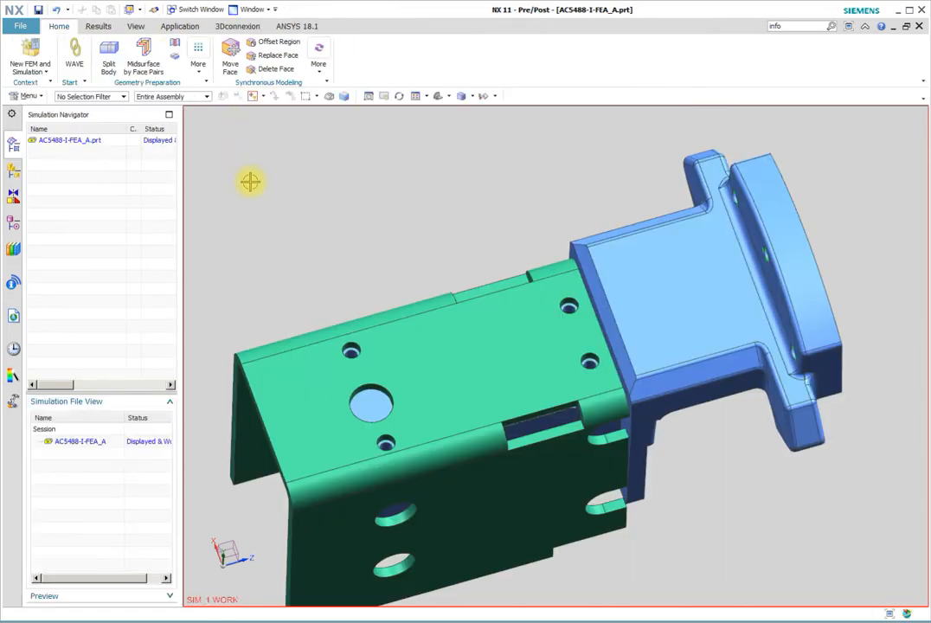
{"action": "left_click", "coordinate": [30, 57]}
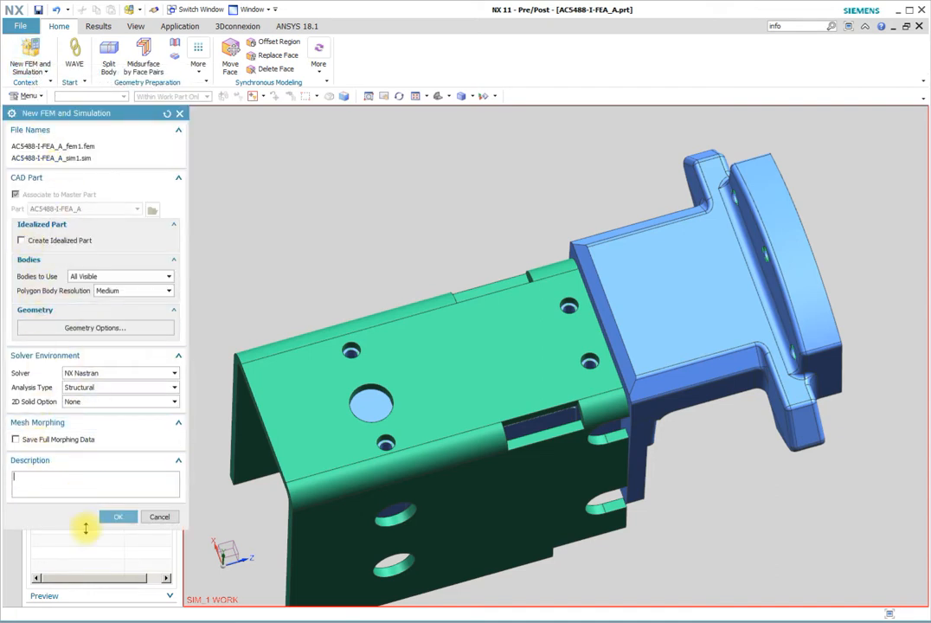
{"action": "left_click", "coordinate": [118, 519]}
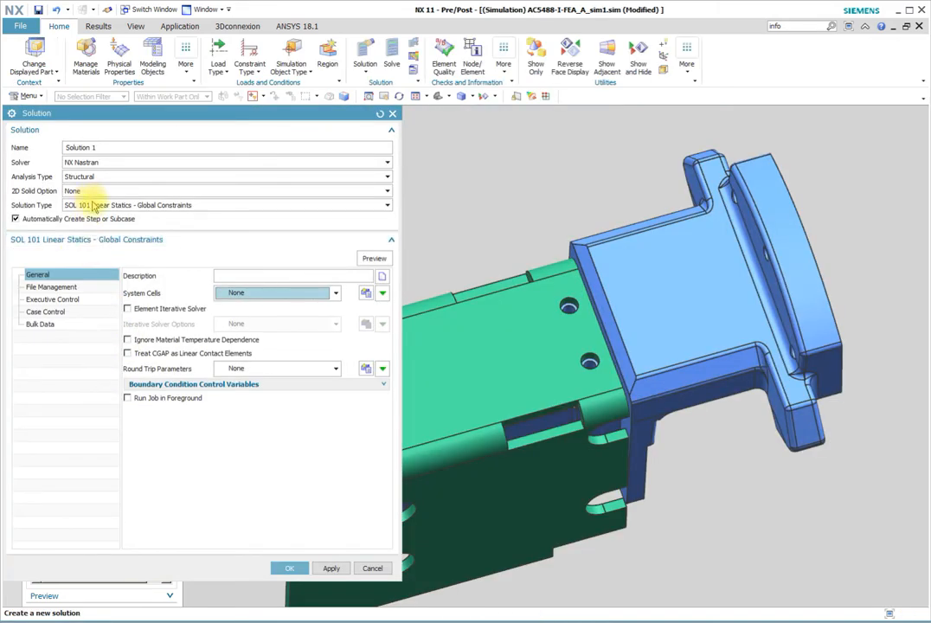
{"action": "left_click", "coordinate": [127, 308]}
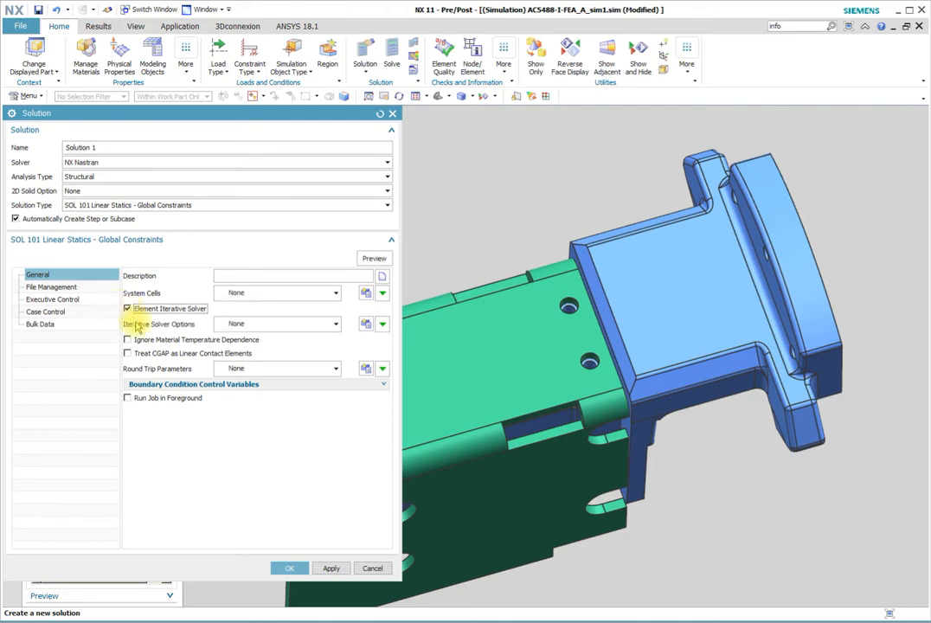
{"action": "left_click", "coordinate": [290, 567]}
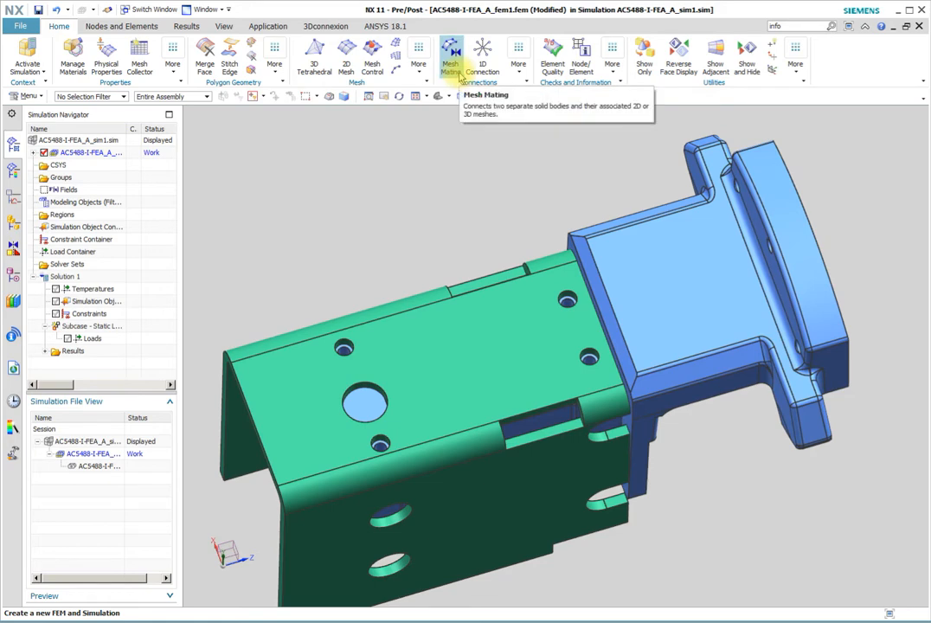
Start a Bolt in Tapped Hole connection, using the green bracket's upper hole edge beside the blue part as head and the bore beneath as tapped surface
{"action": "left_click", "coordinate": [420, 68]}
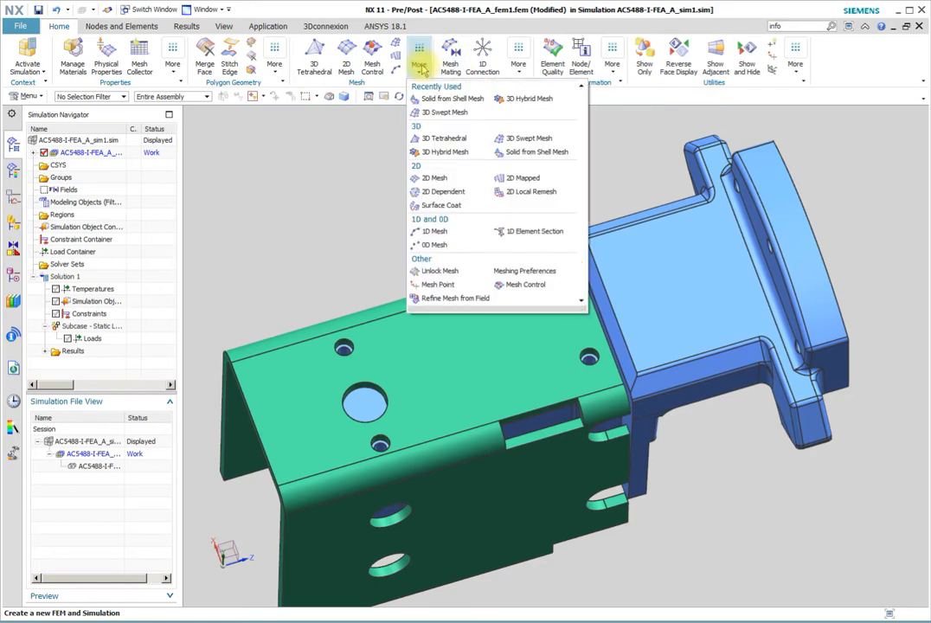
{"action": "left_click", "coordinate": [518, 62]}
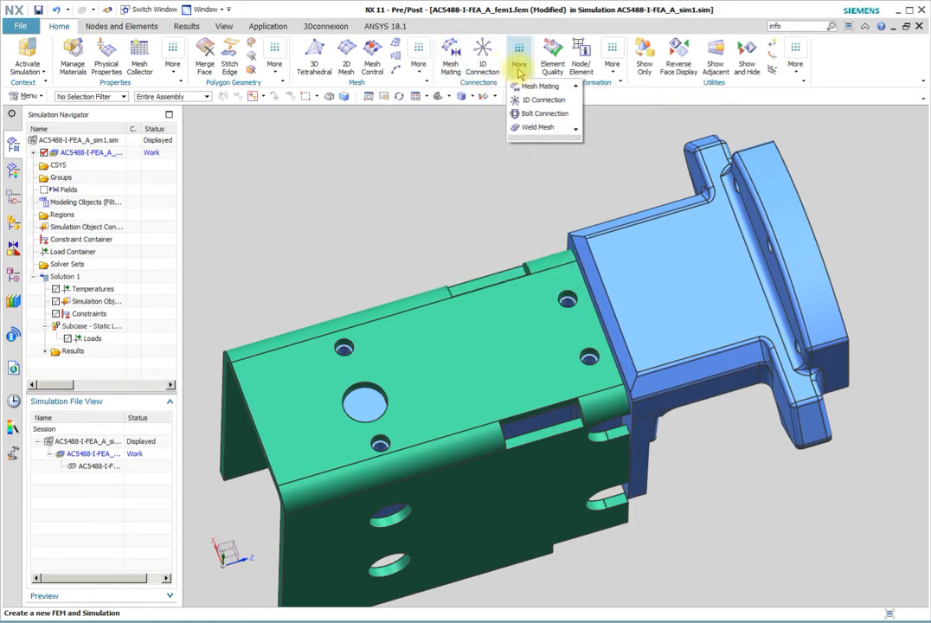
{"action": "left_click", "coordinate": [532, 114]}
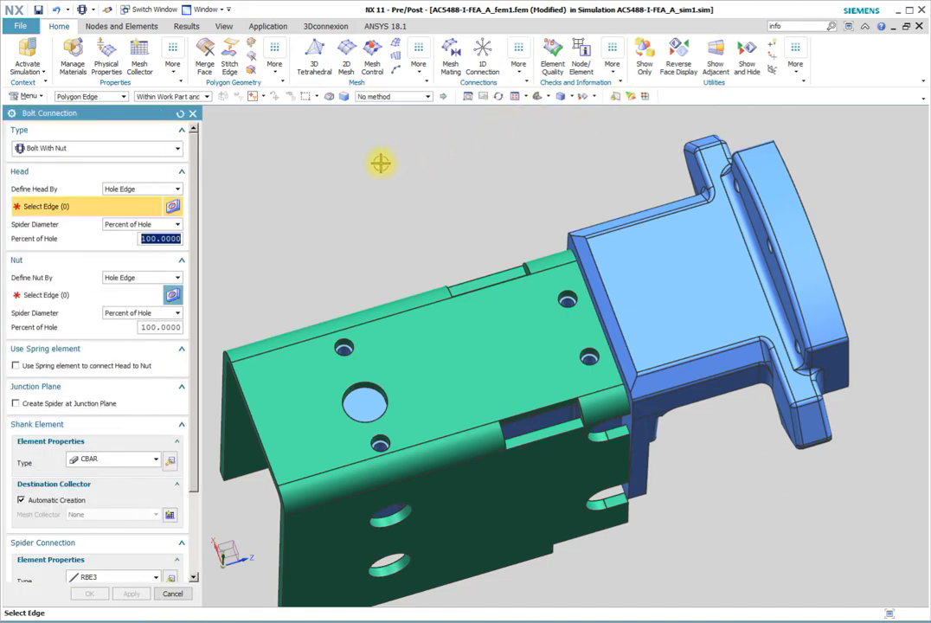
{"action": "left_click", "coordinate": [177, 151]}
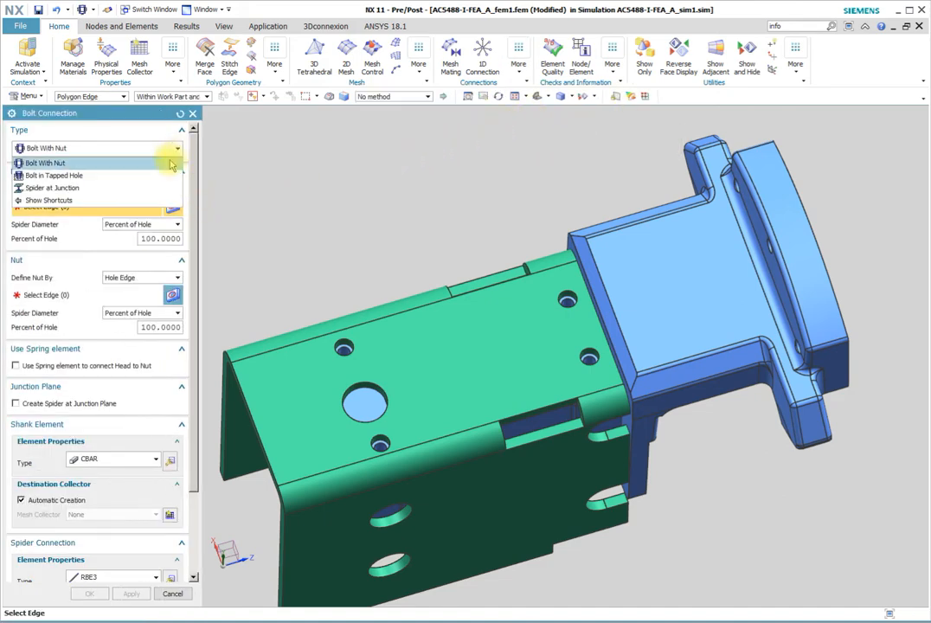
{"action": "left_click", "coordinate": [159, 182]}
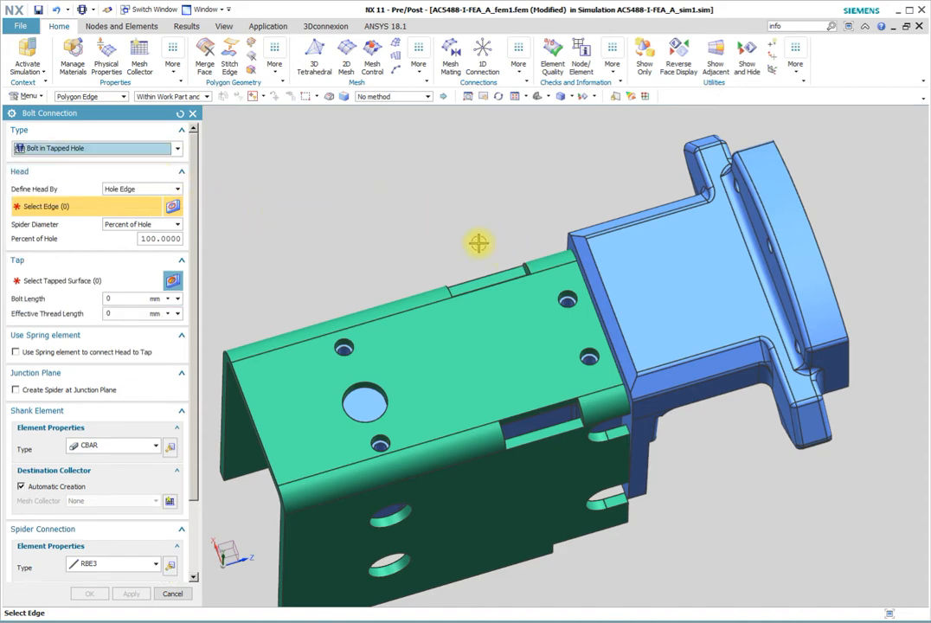
{"action": "scroll", "coordinate": [479, 243], "scroll_direction": "up", "scroll_amount": 6}
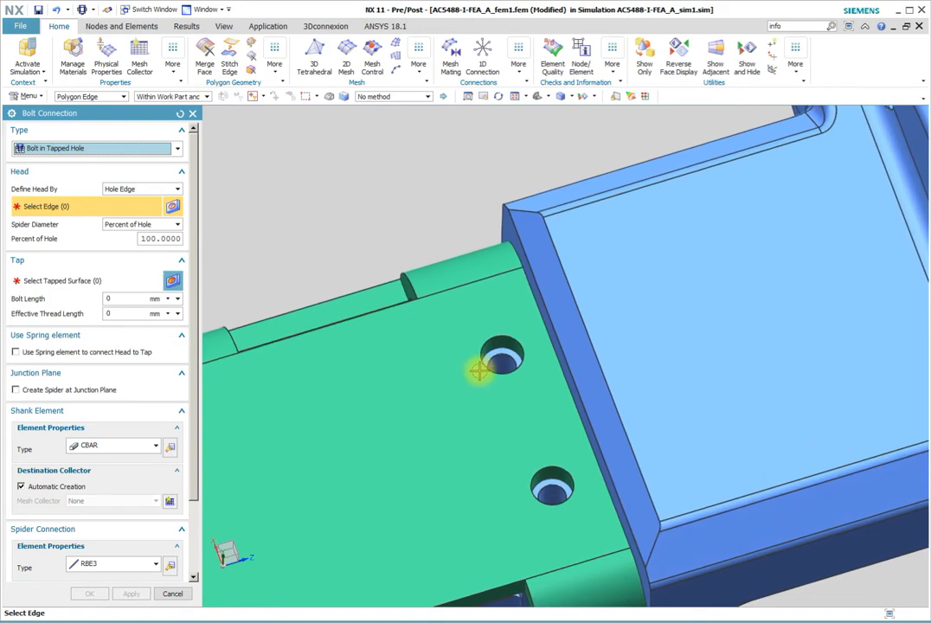
{"action": "left_click", "coordinate": [479, 366]}
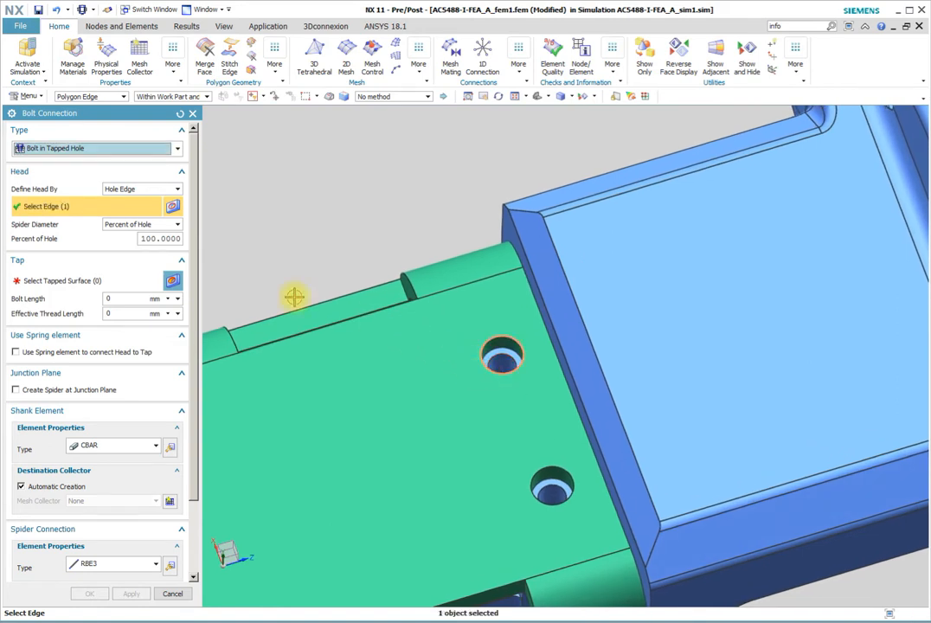
{"action": "left_click", "coordinate": [61, 288]}
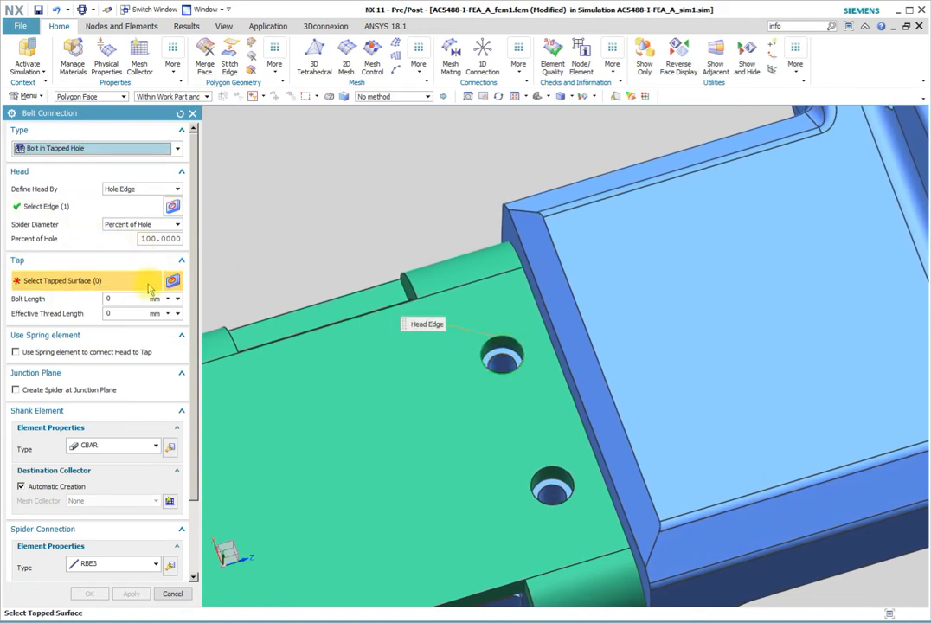
{"action": "left_click", "coordinate": [501, 361]}
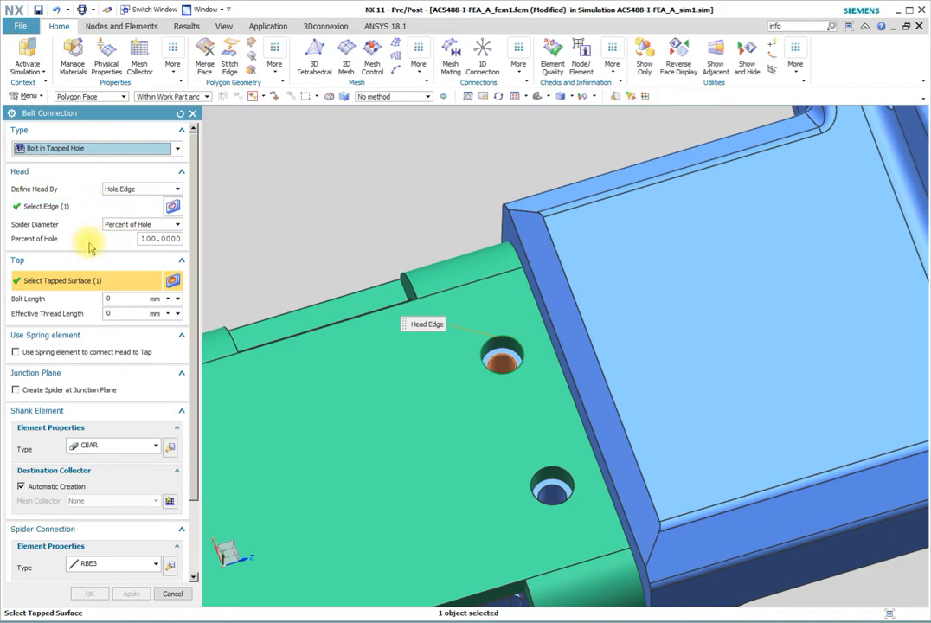
Set the bolt head's spider diameter to 200 percent of hole, the bolt length to 6 mm and the effective thread length to 3 mm
{"action": "left_click", "coordinate": [143, 239]}
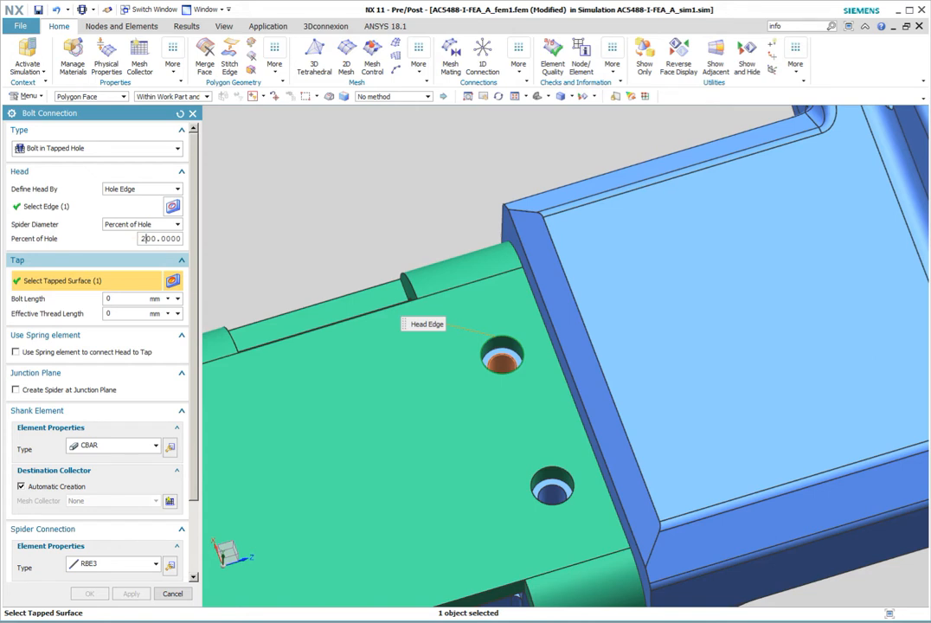
{"action": "key", "text": "Return"}
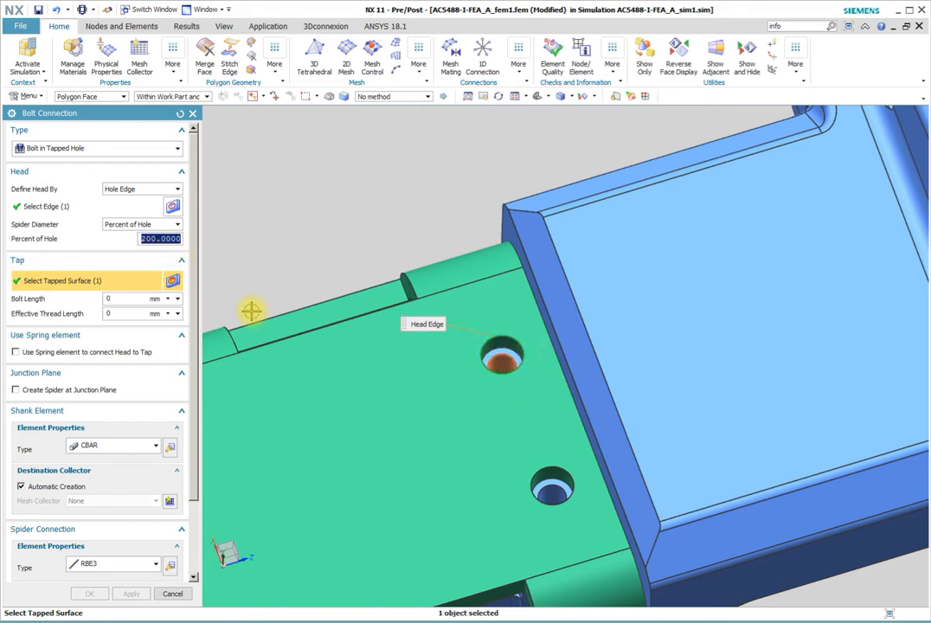
{"action": "left_click", "coordinate": [110, 297]}
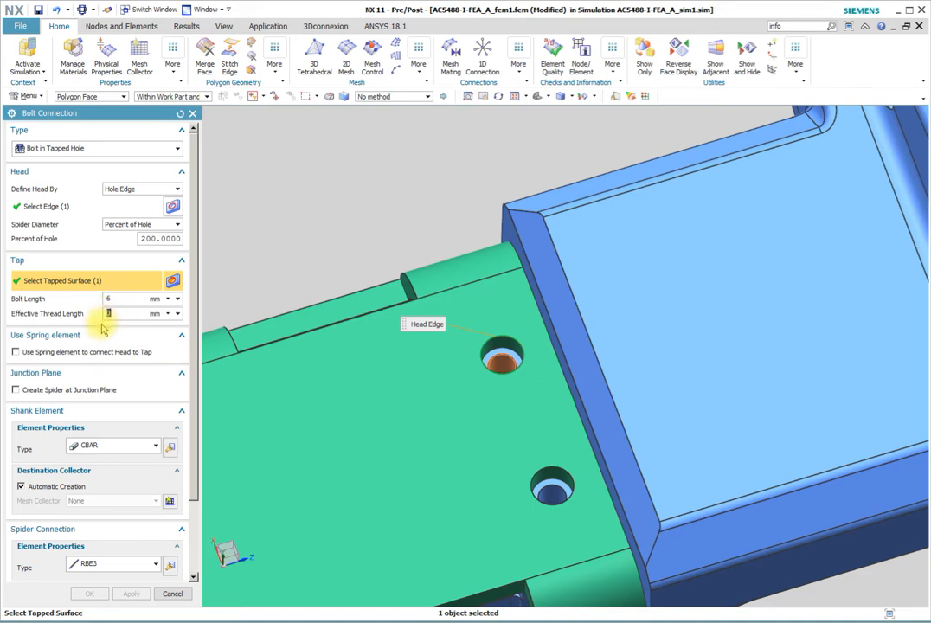
{"action": "type", "text": "3"}
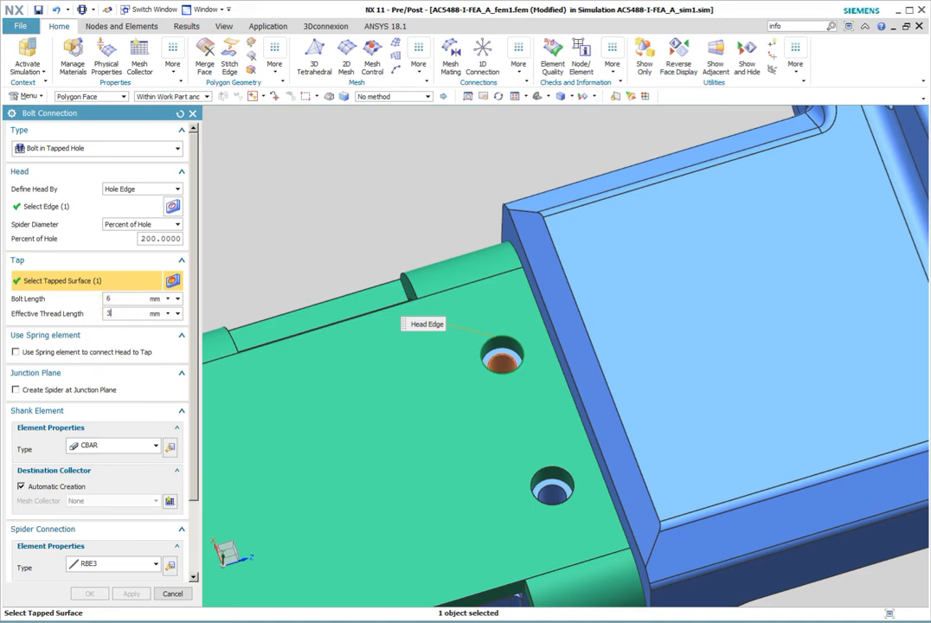
{"action": "left_click", "coordinate": [105, 338]}
{"action": "left_click", "coordinate": [107, 339]}
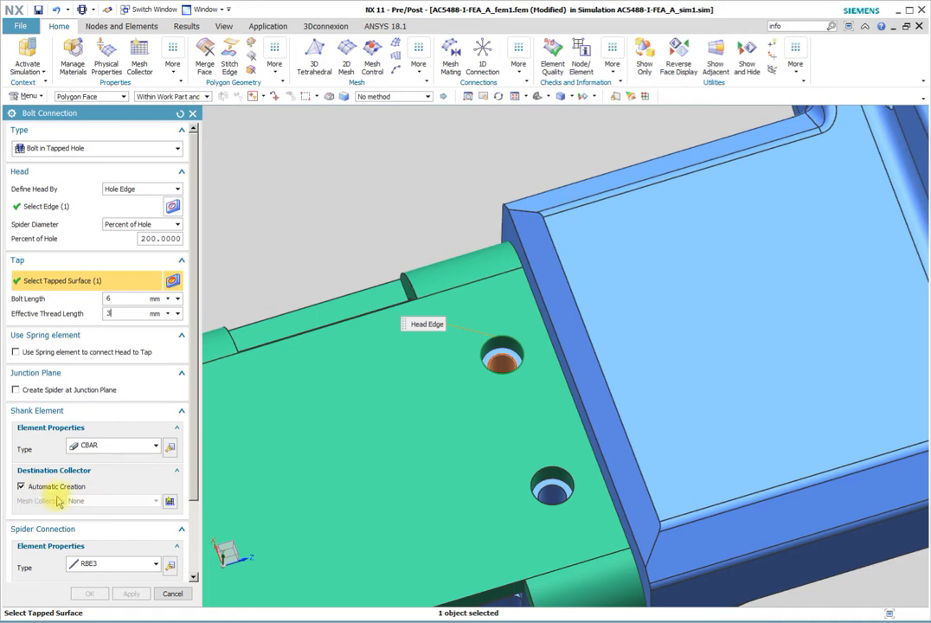
Start a new mesh collector for the bolt shank named Bar Collector(M4), with PBAR as the physical property type
{"action": "left_click", "coordinate": [169, 501]}
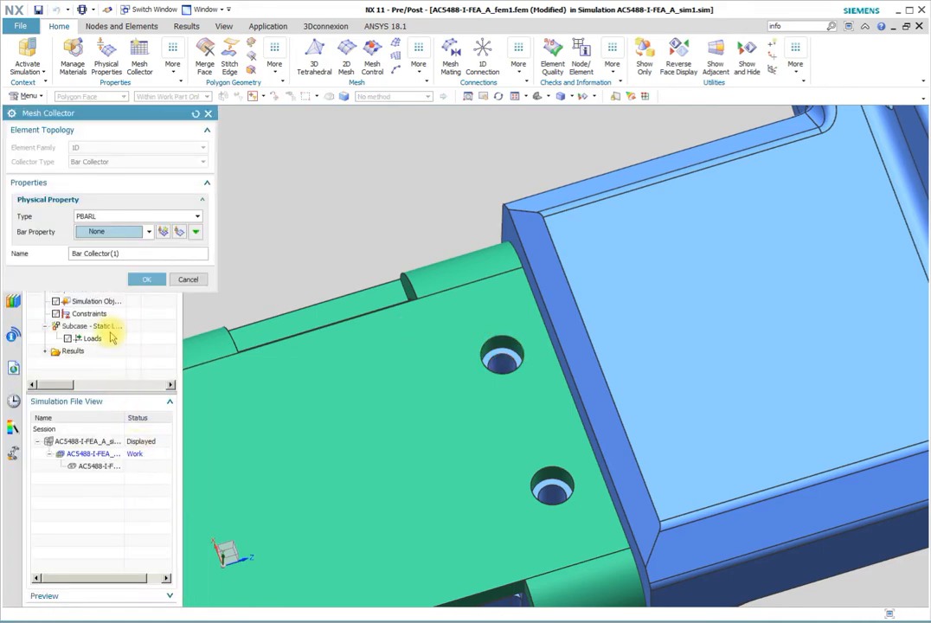
{"action": "left_click", "coordinate": [116, 253]}
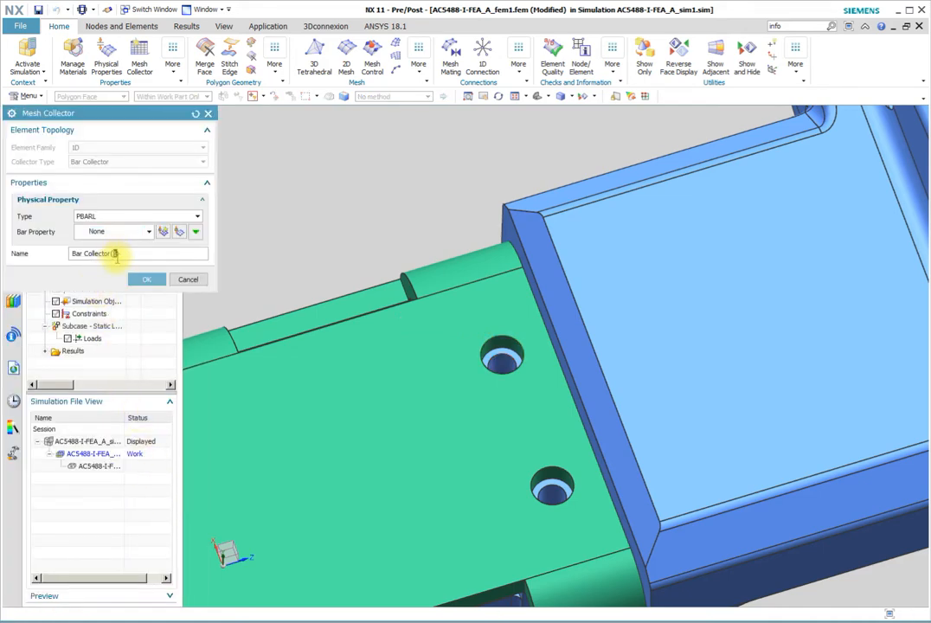
{"action": "type", "text": "M4"}
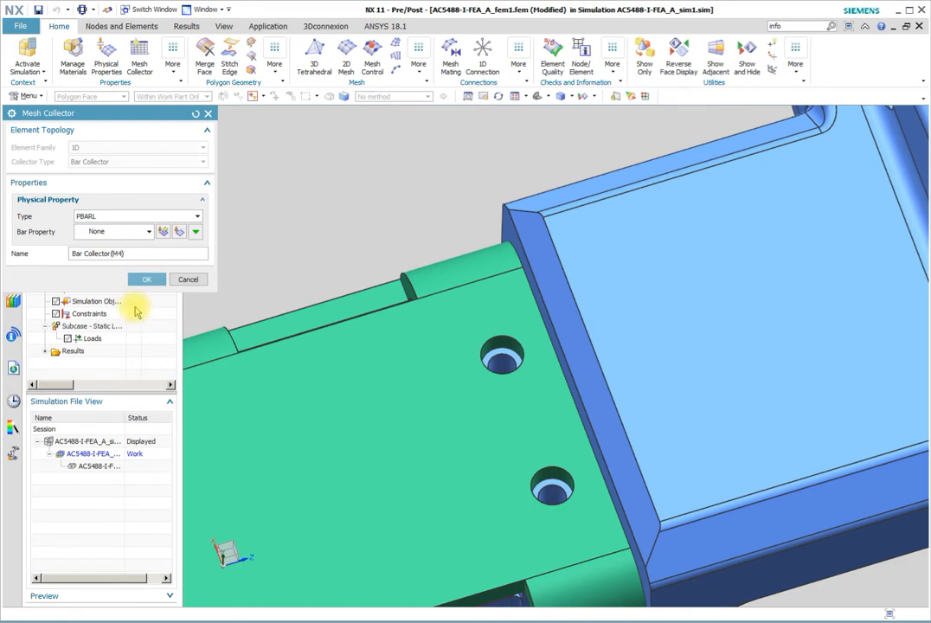
{"action": "left_click", "coordinate": [109, 215]}
{"action": "left_click", "coordinate": [98, 238]}
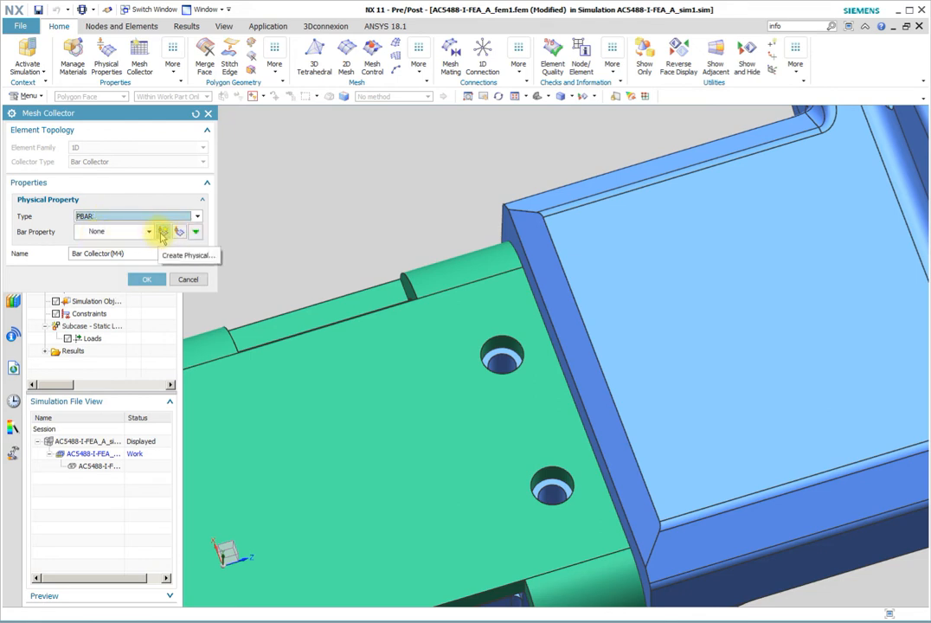
Create a PBAR physical property with a ROD fore section whose DIM1 is 2 mm
{"action": "left_click", "coordinate": [163, 232]}
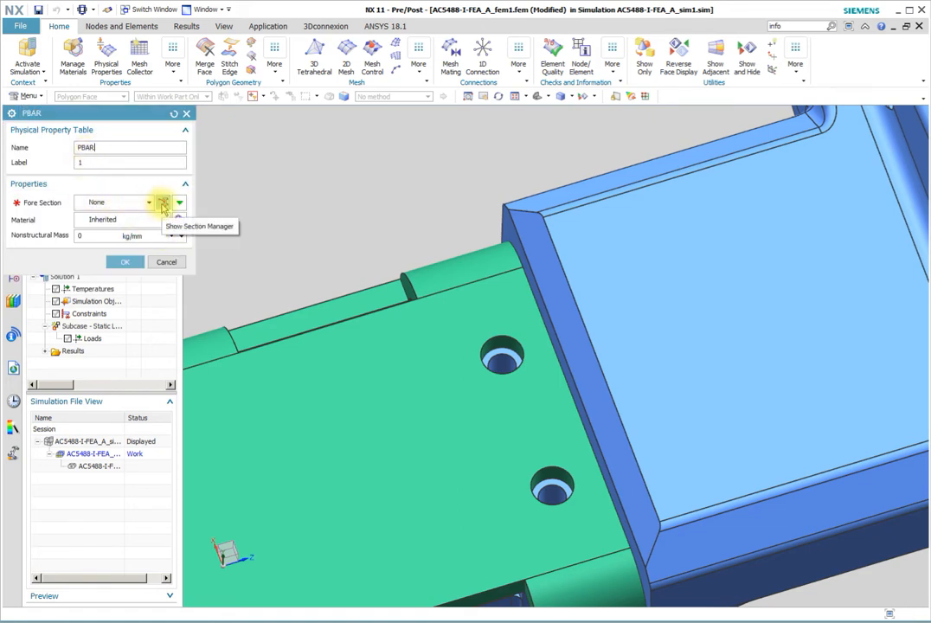
{"action": "left_click", "coordinate": [161, 204]}
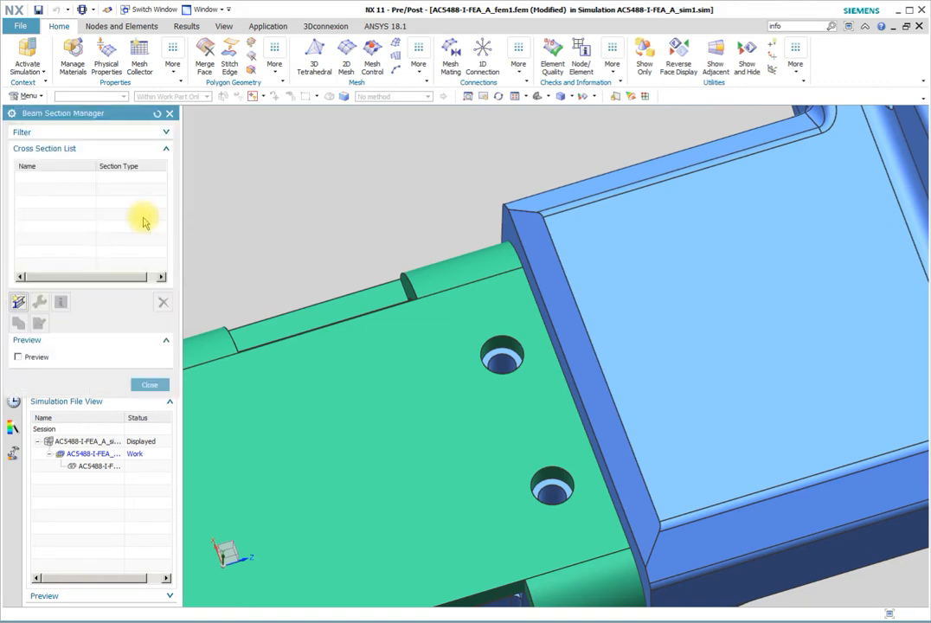
{"action": "left_click", "coordinate": [18, 302]}
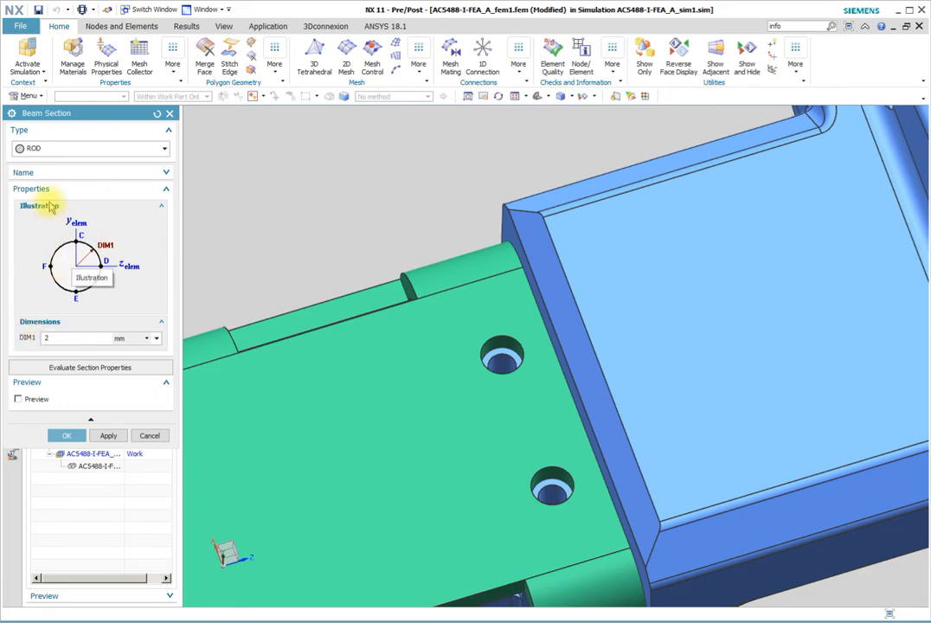
{"action": "left_click", "coordinate": [164, 149]}
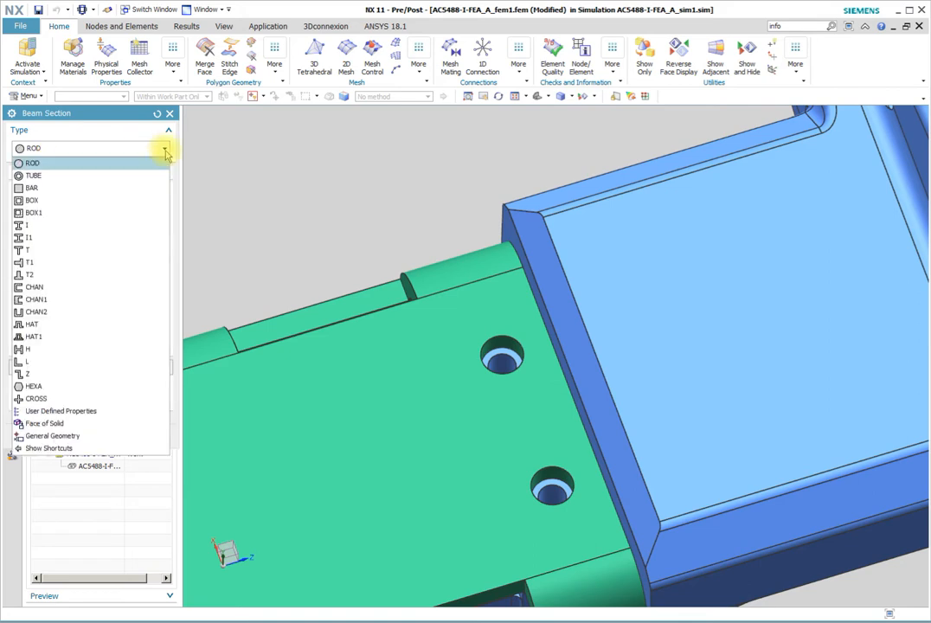
{"action": "left_click", "coordinate": [165, 151]}
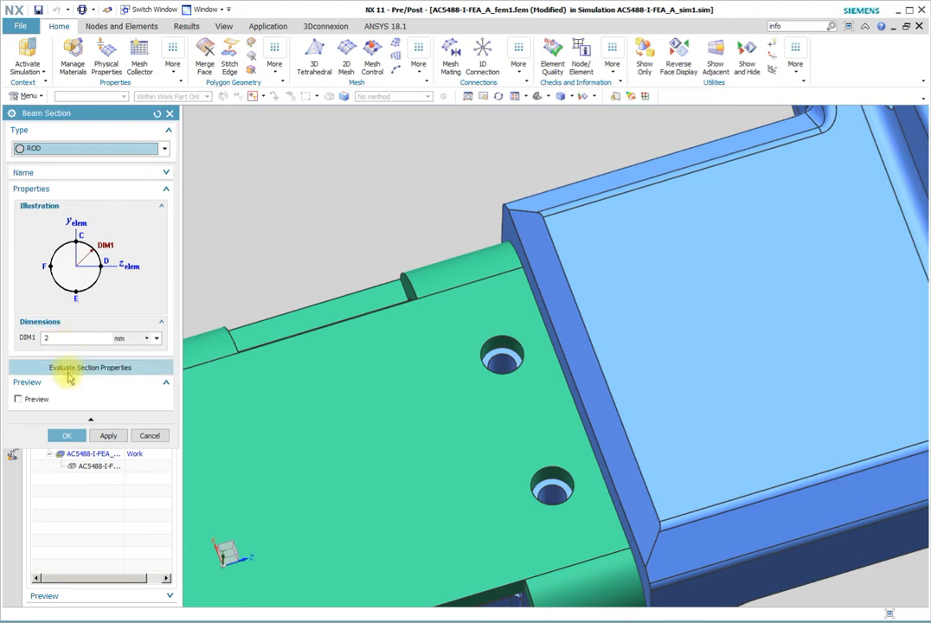
{"action": "left_click", "coordinate": [66, 435]}
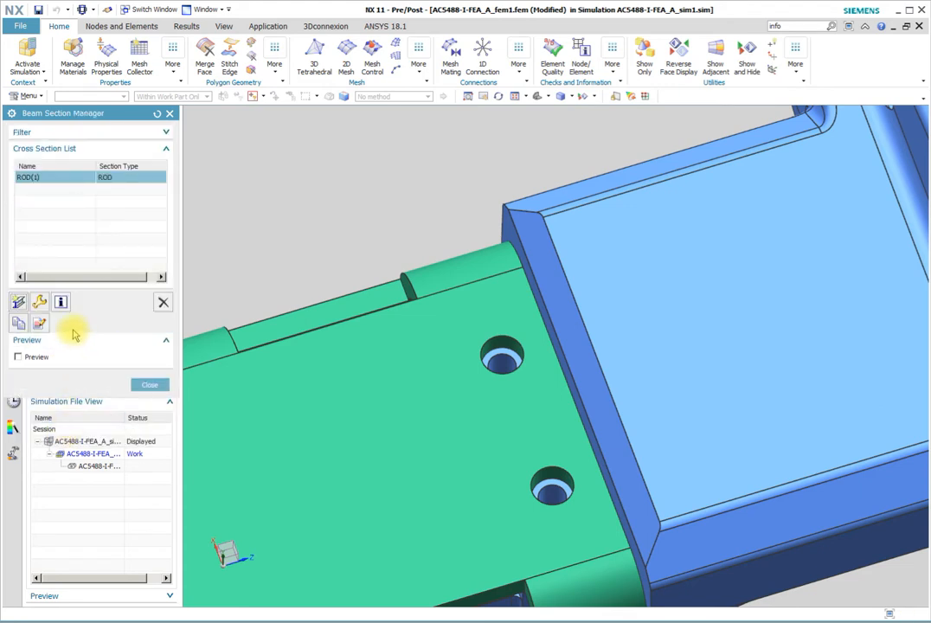
{"action": "left_click", "coordinate": [147, 387]}
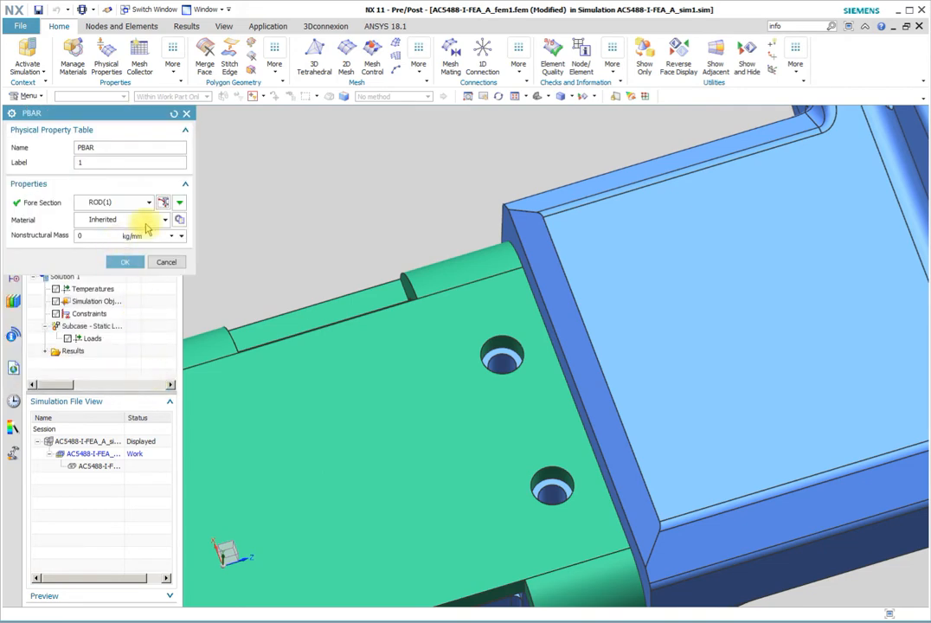
Assign the library material Steel-Rolled to the PBAR property and finish creating Bar Collector(M4)
{"action": "left_click", "coordinate": [179, 220]}
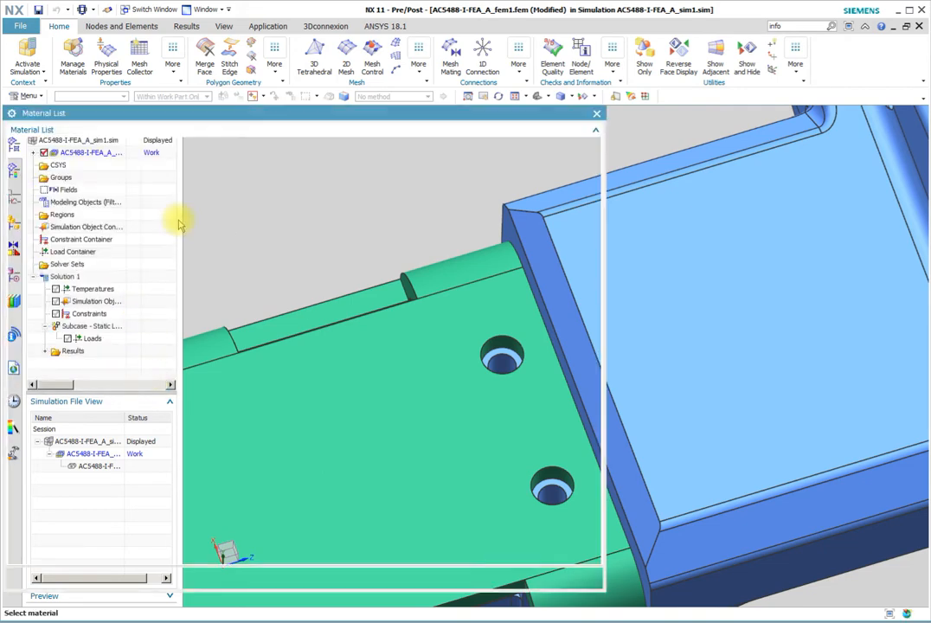
{"action": "scroll", "coordinate": [54, 458], "scroll_direction": "down", "scroll_amount": 5}
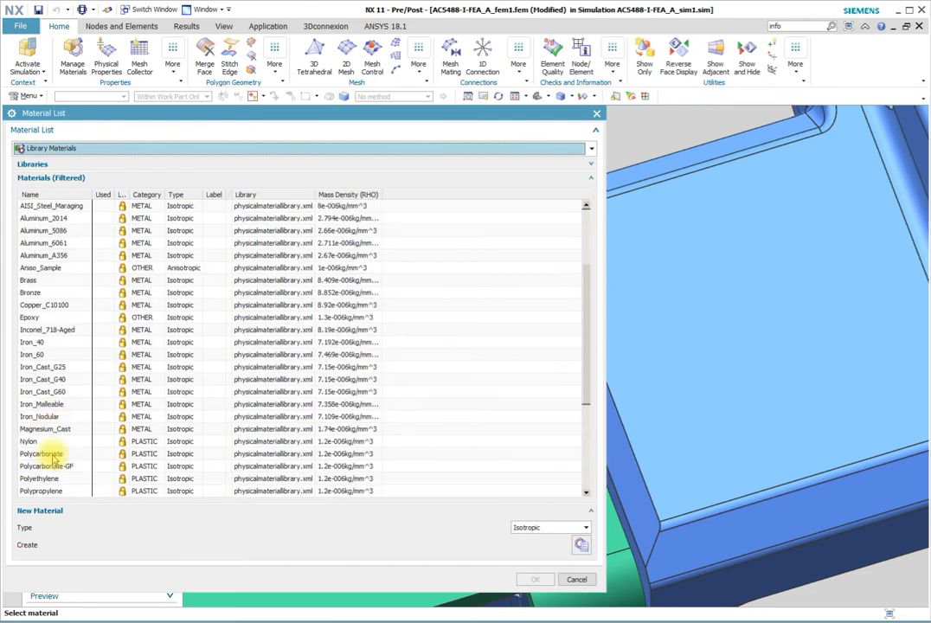
{"action": "scroll", "coordinate": [54, 459], "scroll_direction": "down", "scroll_amount": 3}
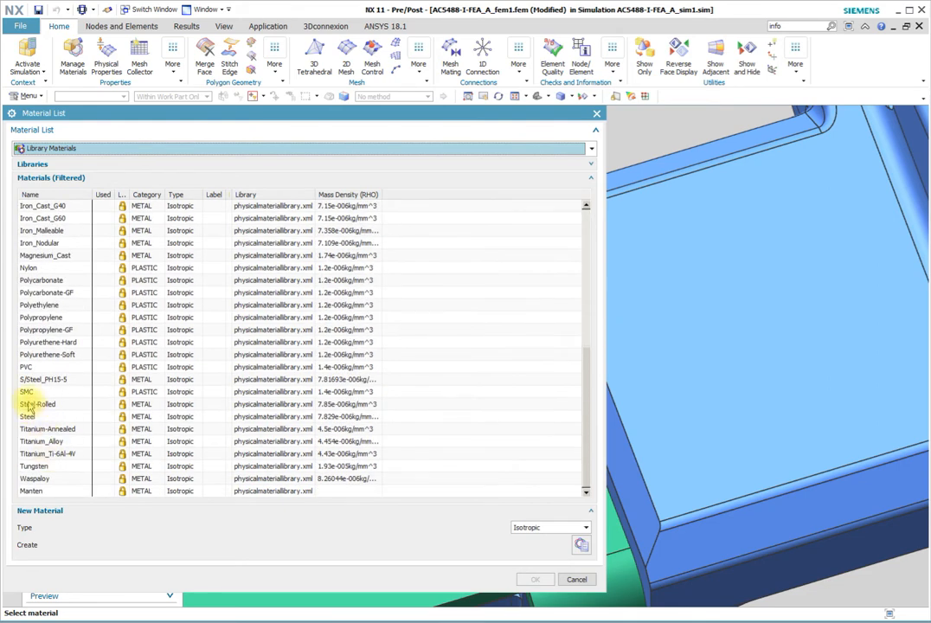
{"action": "left_click", "coordinate": [36, 404]}
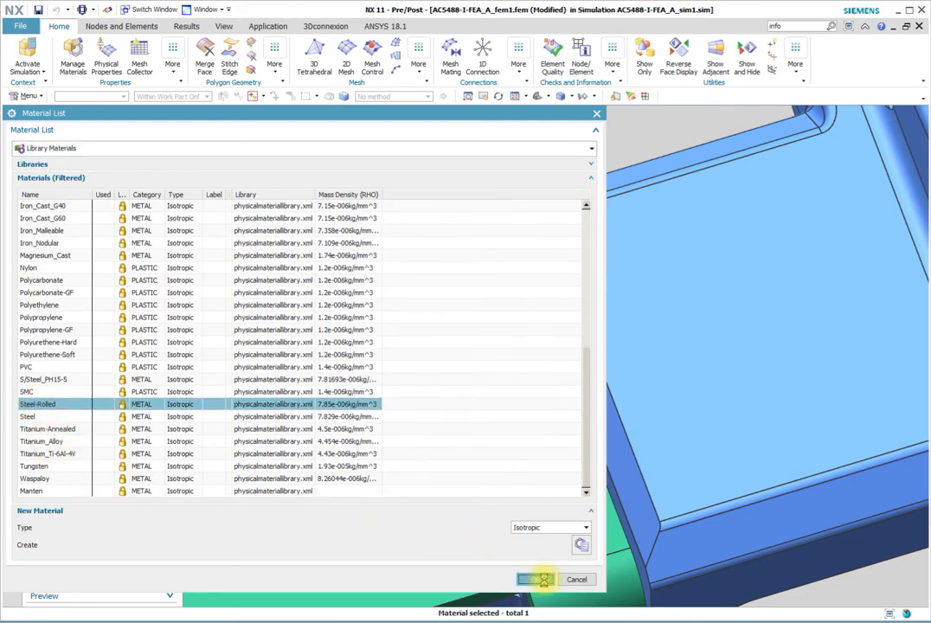
{"action": "left_click", "coordinate": [535, 578]}
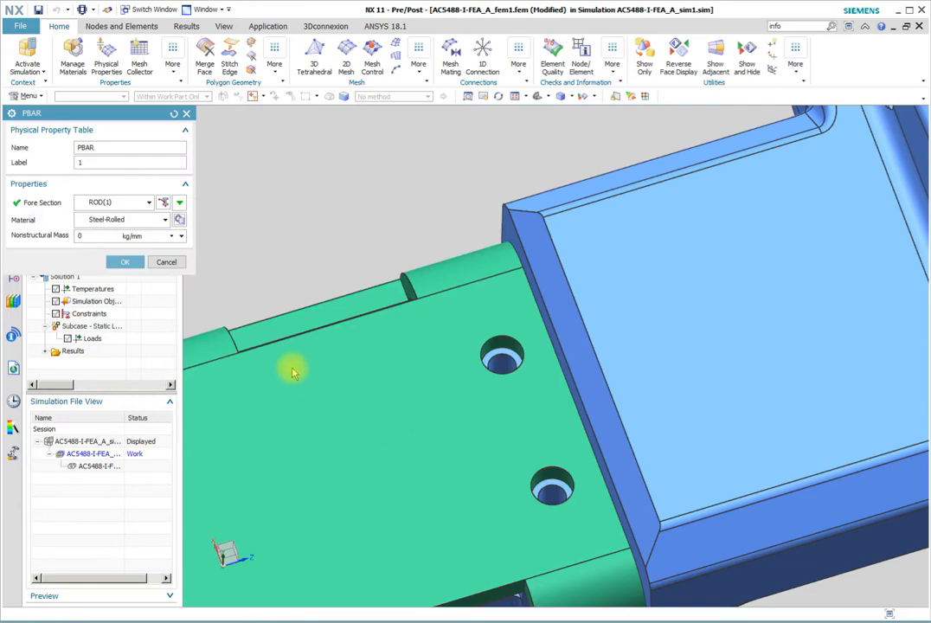
{"action": "left_click", "coordinate": [122, 263]}
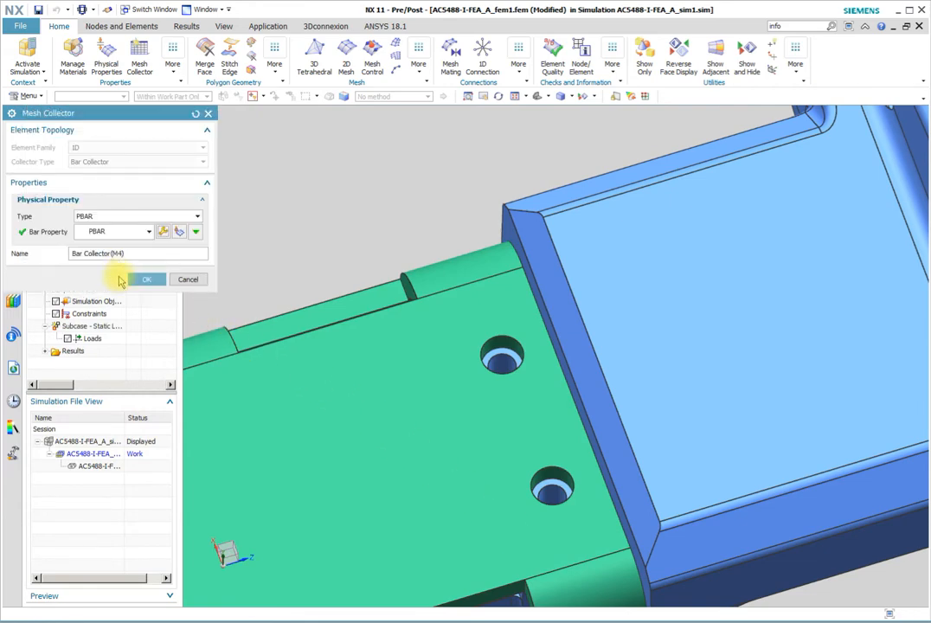
{"action": "left_click", "coordinate": [142, 279]}
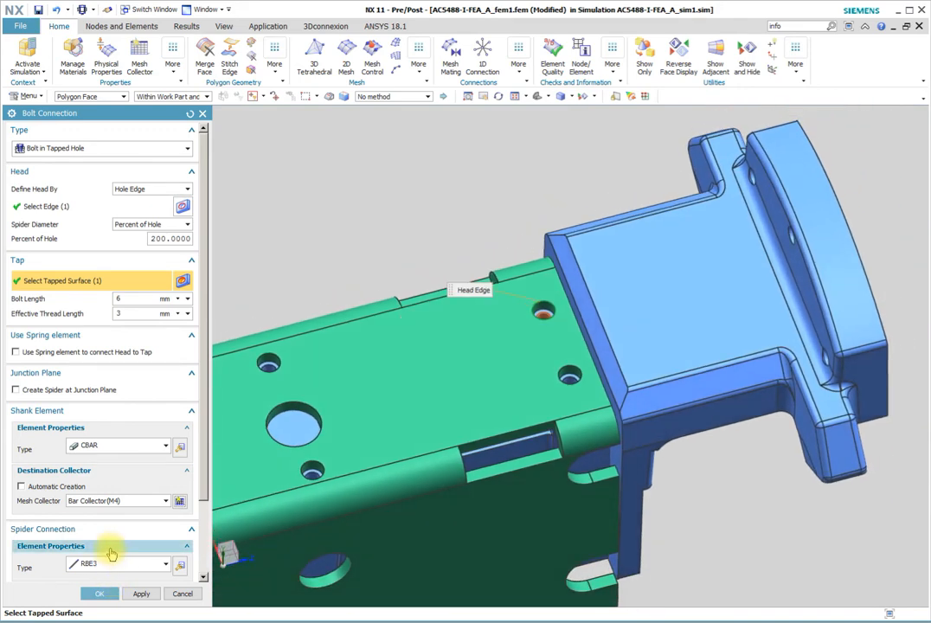
Set the spider connection's element type to RBE2 and create the first bolt connection
{"action": "left_click", "coordinate": [165, 564]}
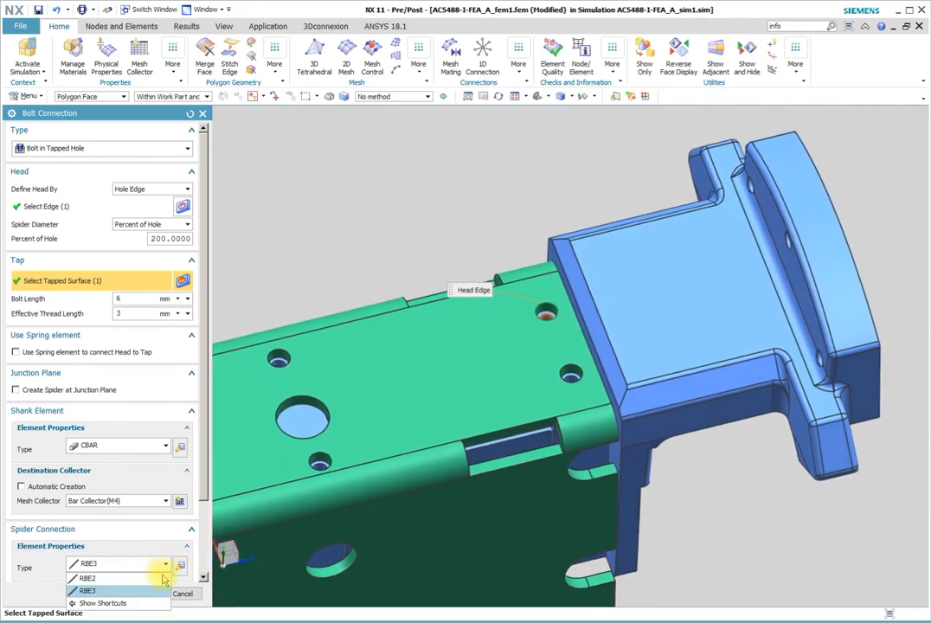
{"action": "left_click", "coordinate": [79, 590]}
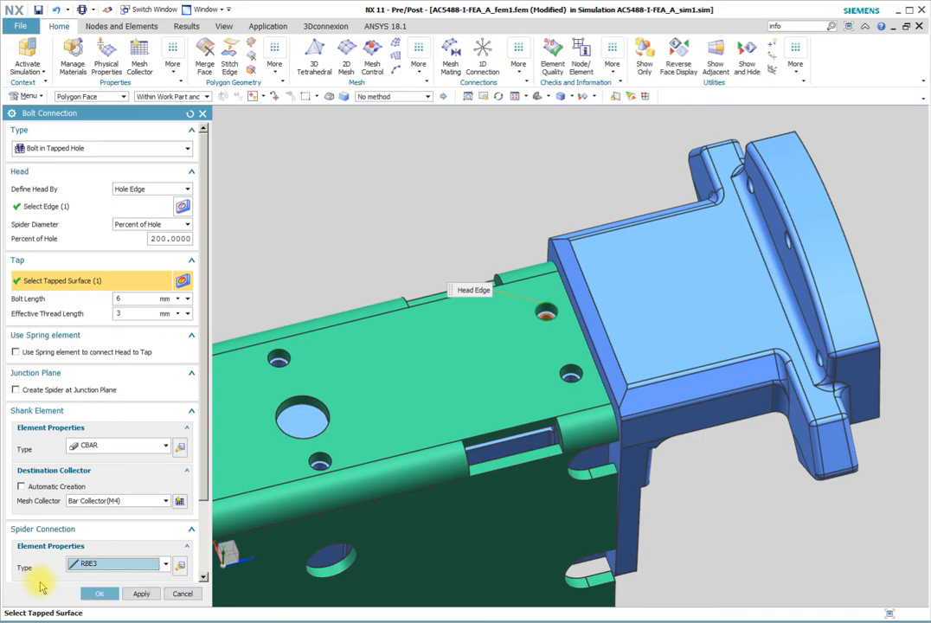
{"action": "left_click", "coordinate": [166, 564]}
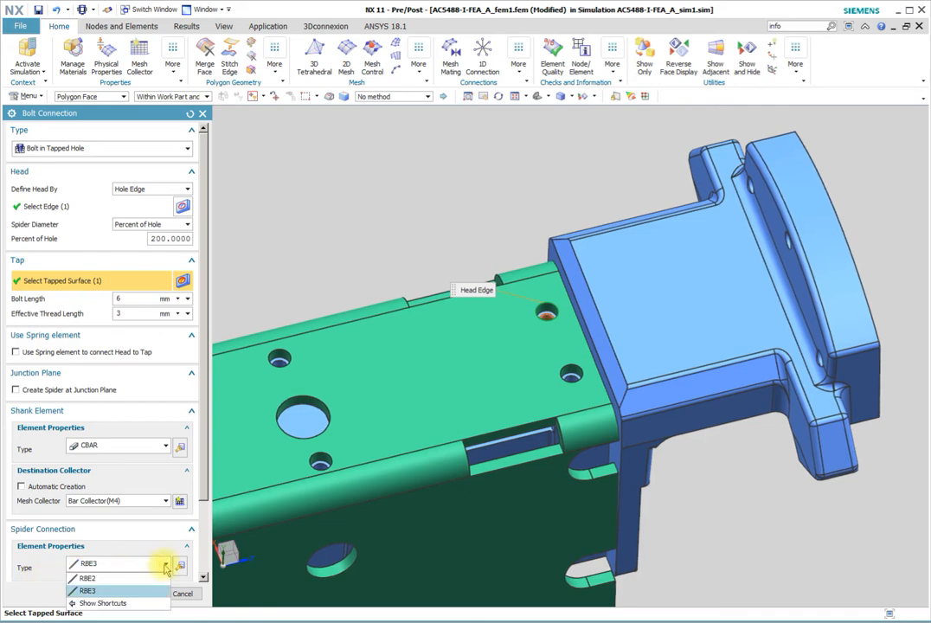
{"action": "left_click", "coordinate": [130, 575]}
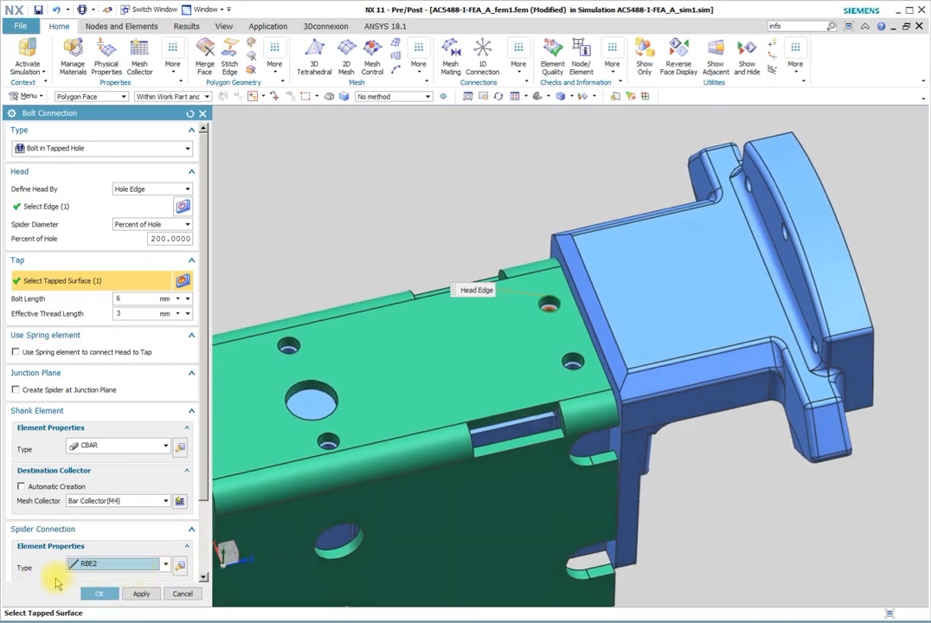
{"action": "left_click", "coordinate": [97, 593]}
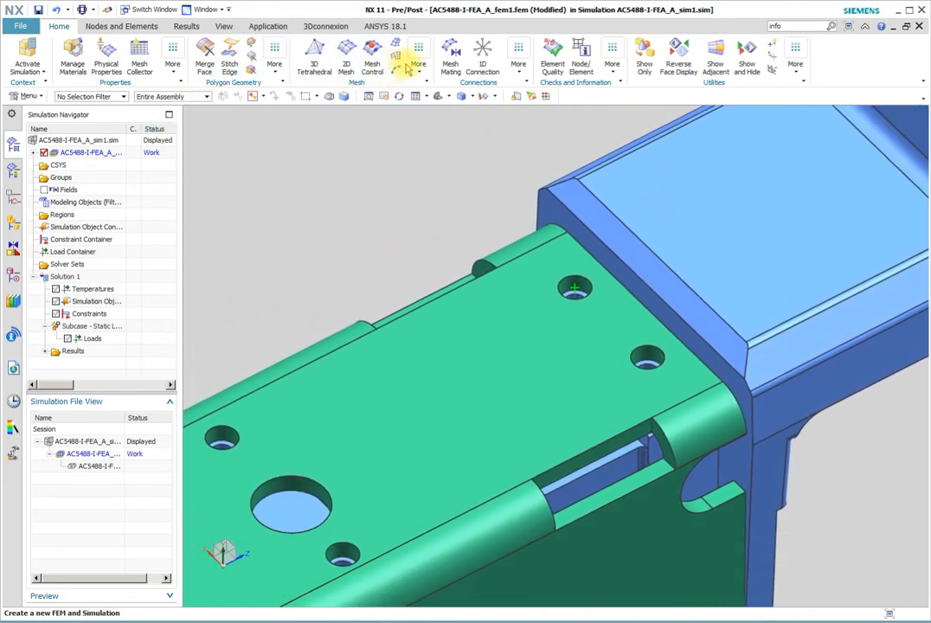
Create a second tapped-hole bolt connection in the other green bracket hole beside the blue part, using its upper edge and the bore beneath
{"action": "left_click", "coordinate": [518, 69]}
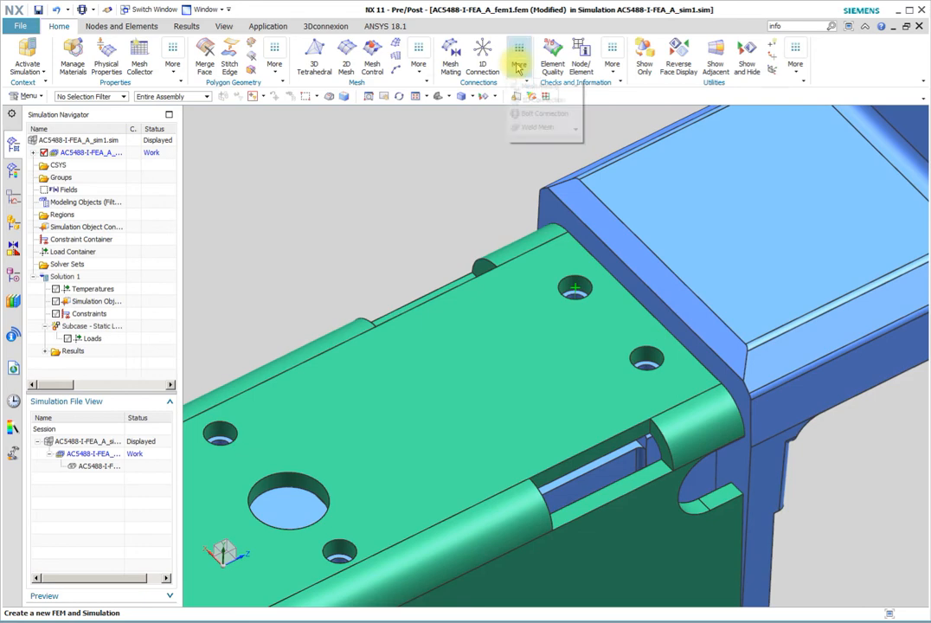
{"action": "left_click", "coordinate": [540, 114]}
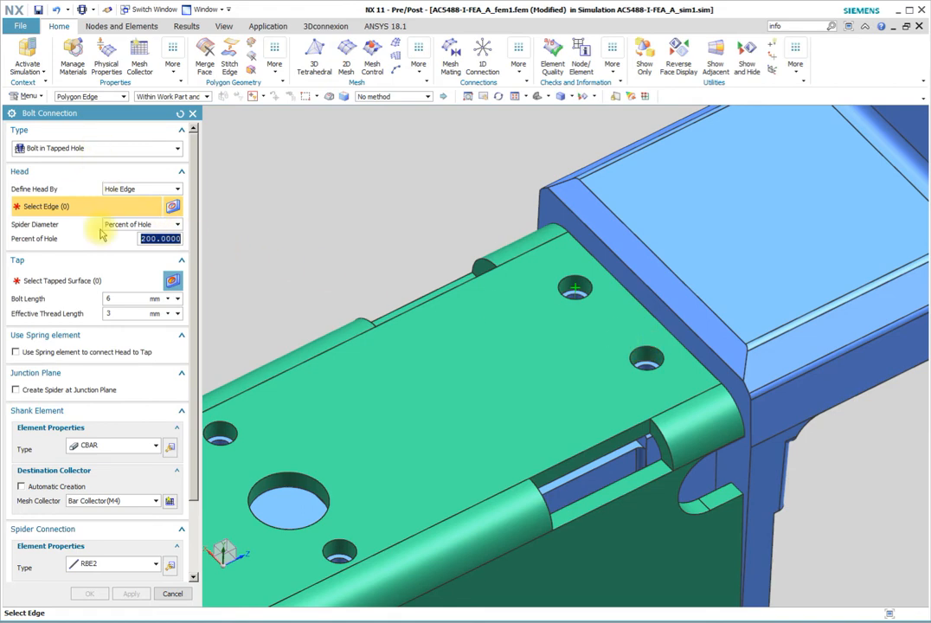
{"action": "left_click", "coordinate": [635, 350]}
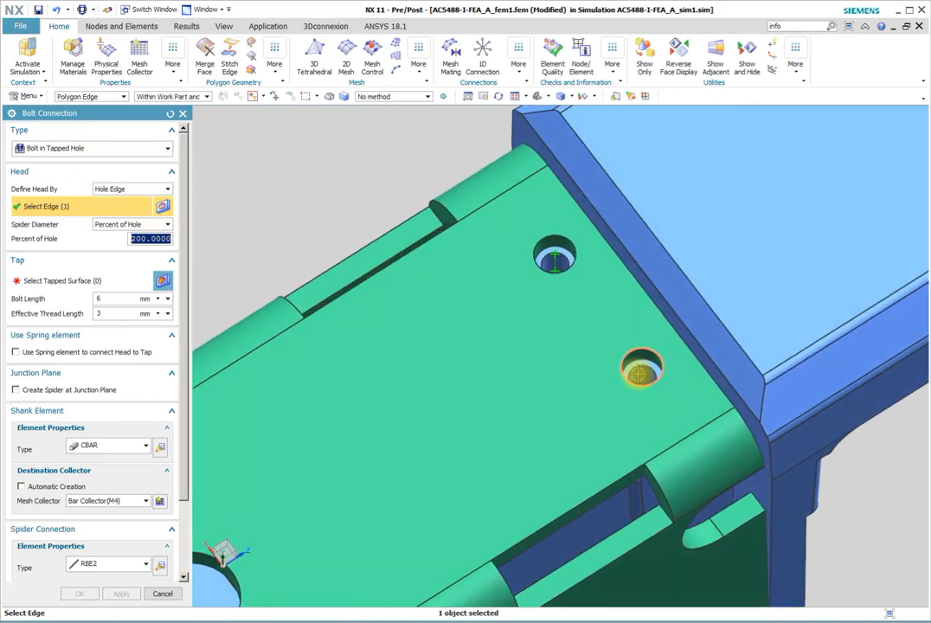
{"action": "middle_click", "coordinate": [639, 373]}
{"action": "left_click", "coordinate": [641, 373]}
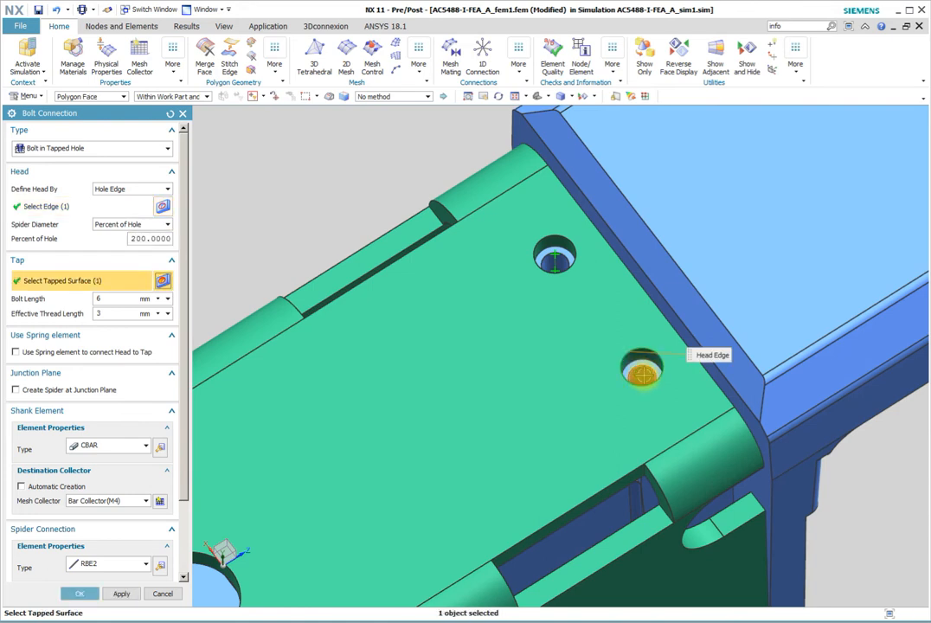
{"action": "middle_click", "coordinate": [642, 374]}
Create a third tapped-hole bolt connection in the small hole behind the large round opening, using its upper edge and the bore beneath
{"action": "middle_click_drag", "start_coordinate": [642, 374], "coordinate": [468, 89]}
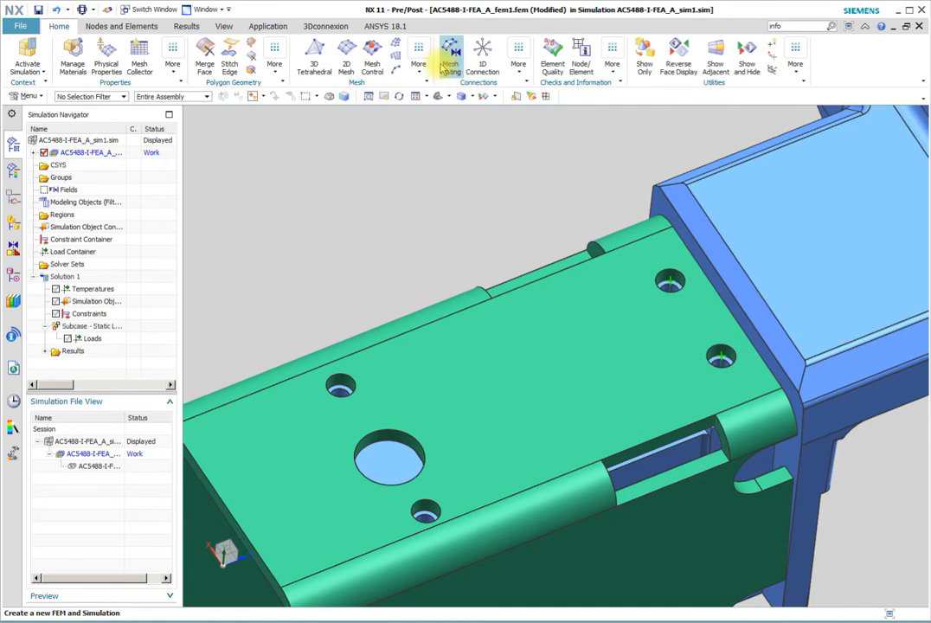
{"action": "left_click", "coordinate": [518, 62]}
{"action": "left_click", "coordinate": [525, 113]}
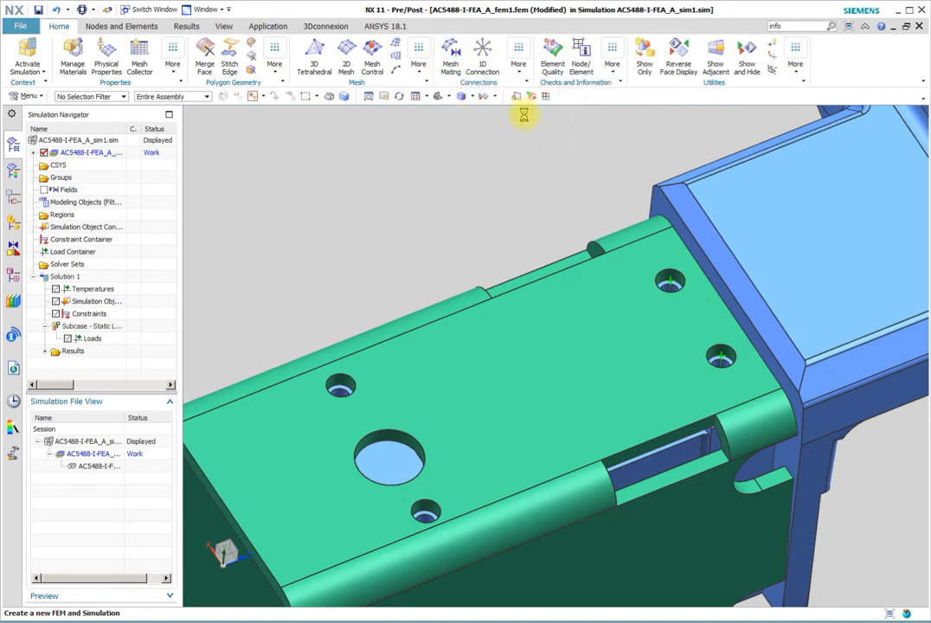
{"action": "left_click", "coordinate": [336, 373]}
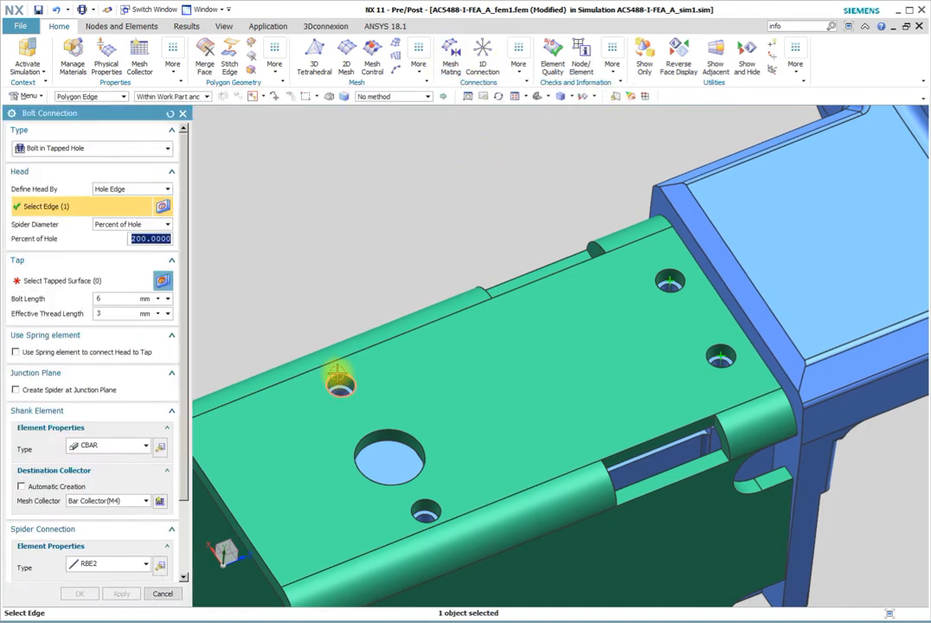
{"action": "scroll", "coordinate": [331, 377], "scroll_direction": "up", "scroll_amount": 5}
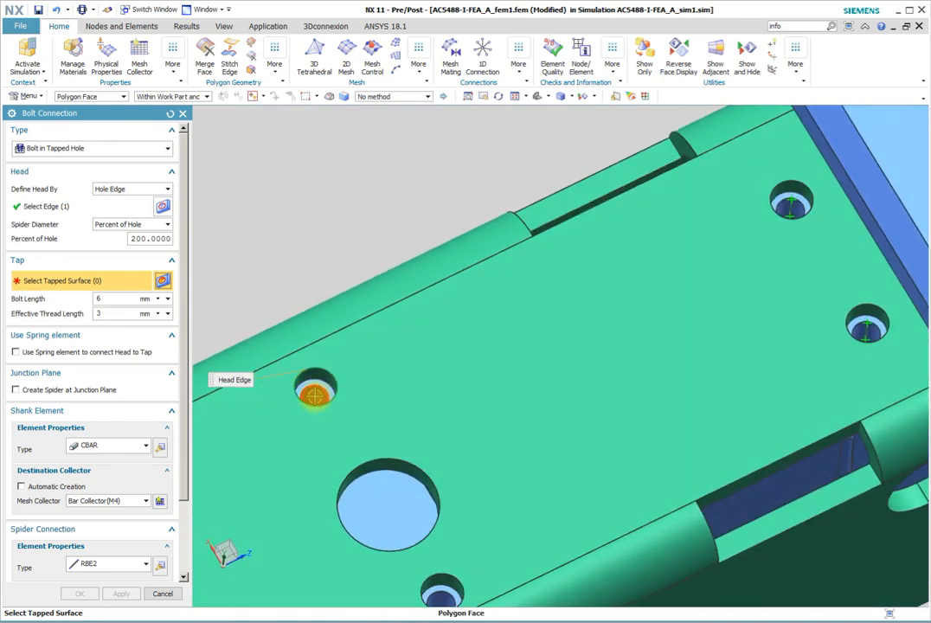
{"action": "left_click", "coordinate": [304, 395]}
{"action": "left_click", "coordinate": [120, 595]}
Create the fourth tapped-hole bolt connection in the small hole in front of the large round opening, using its upper edge and bore beneath
{"action": "middle_click_drag", "start_coordinate": [299, 481], "coordinate": [463, 517]}
{"action": "left_click", "coordinate": [457, 497]}
{"action": "middle_click", "coordinate": [455, 493]}
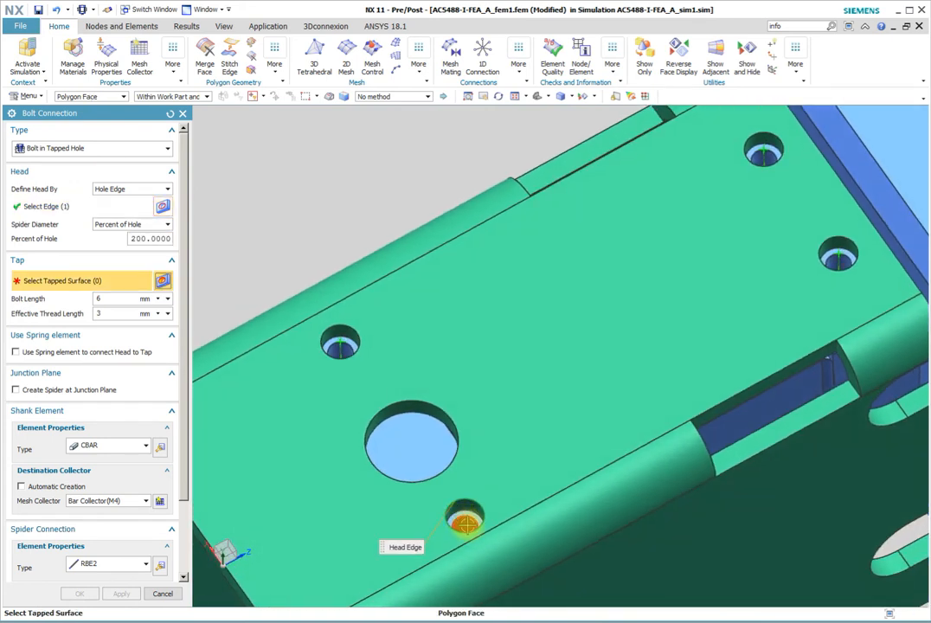
{"action": "left_click", "coordinate": [464, 521]}
{"action": "left_click", "coordinate": [80, 593]}
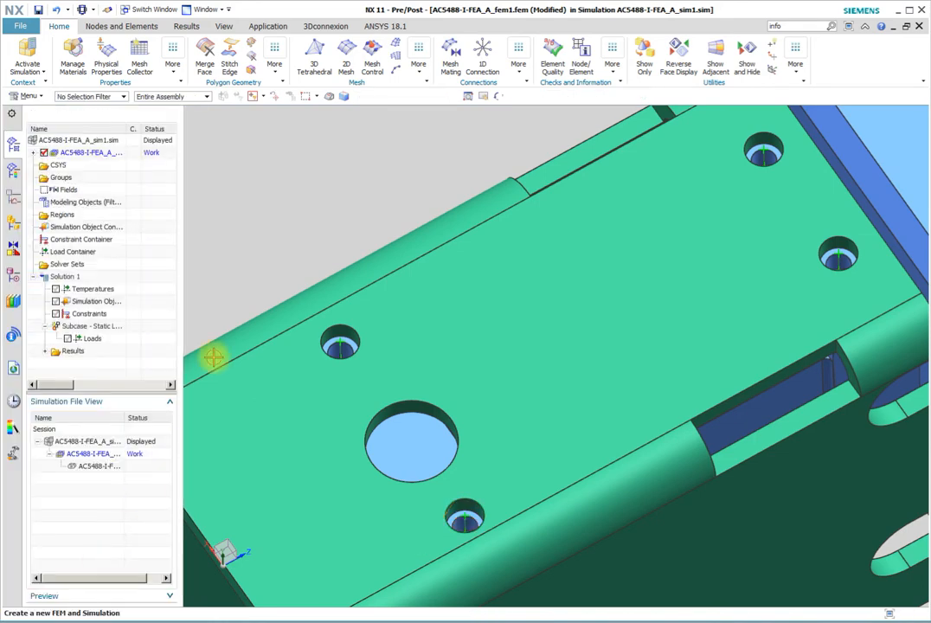
Mesh the green and blue bodies with CTETRA(10) tetrahedral elements at the automatic element size of 5.39 mm
{"action": "key", "text": "Home"}
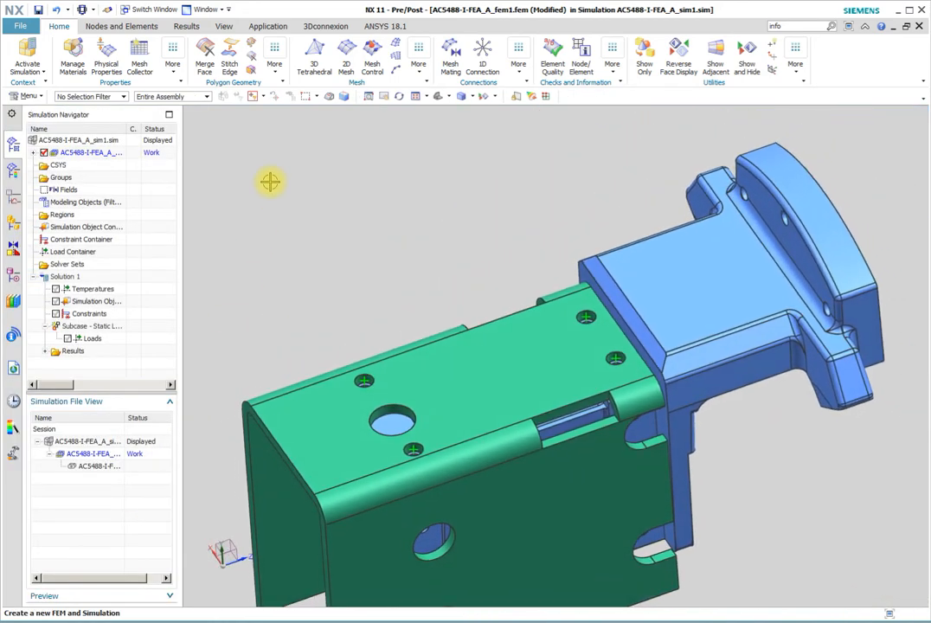
{"action": "left_click", "coordinate": [314, 56]}
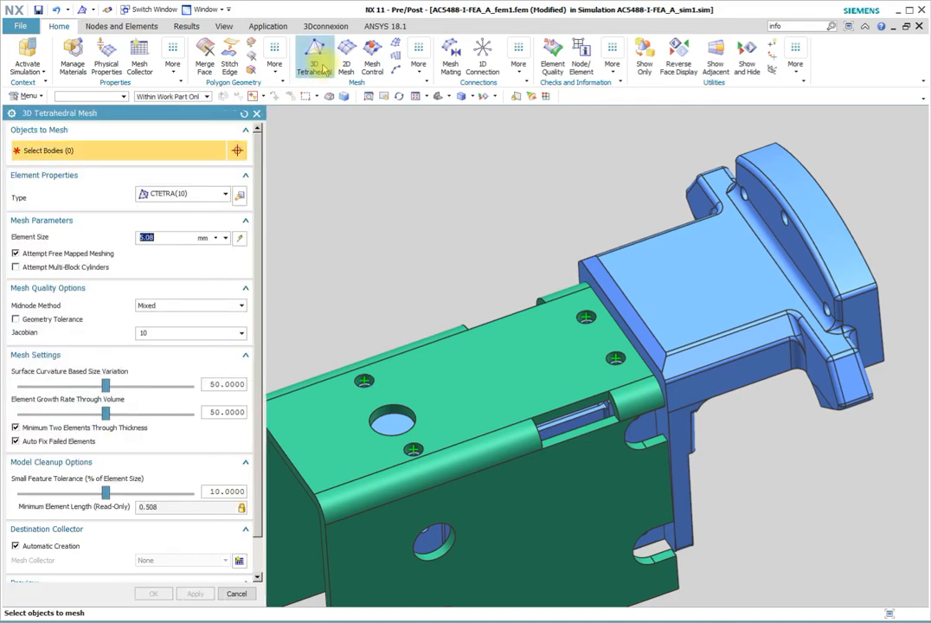
{"action": "left_click", "coordinate": [648, 267]}
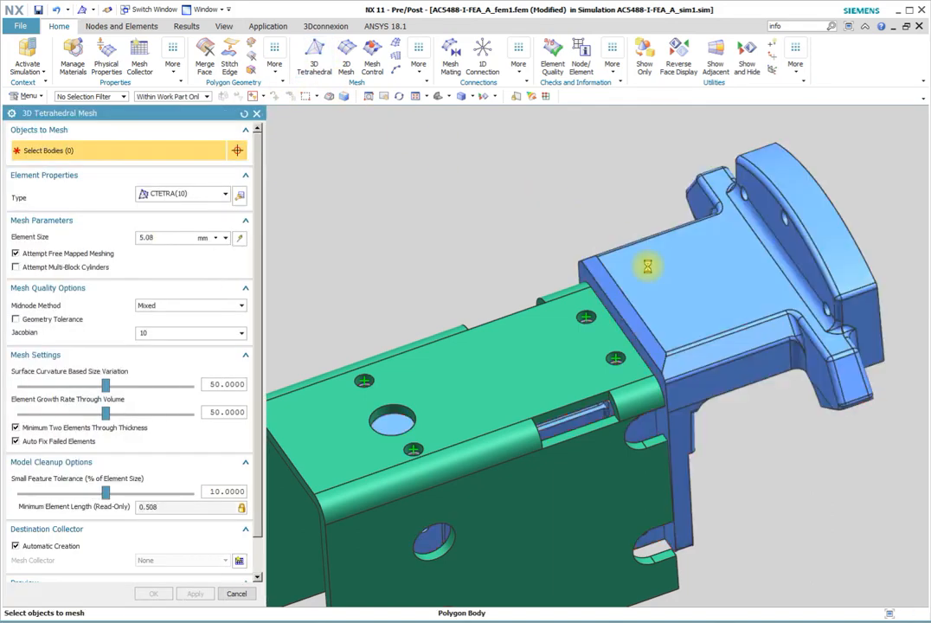
{"action": "left_click", "coordinate": [591, 352]}
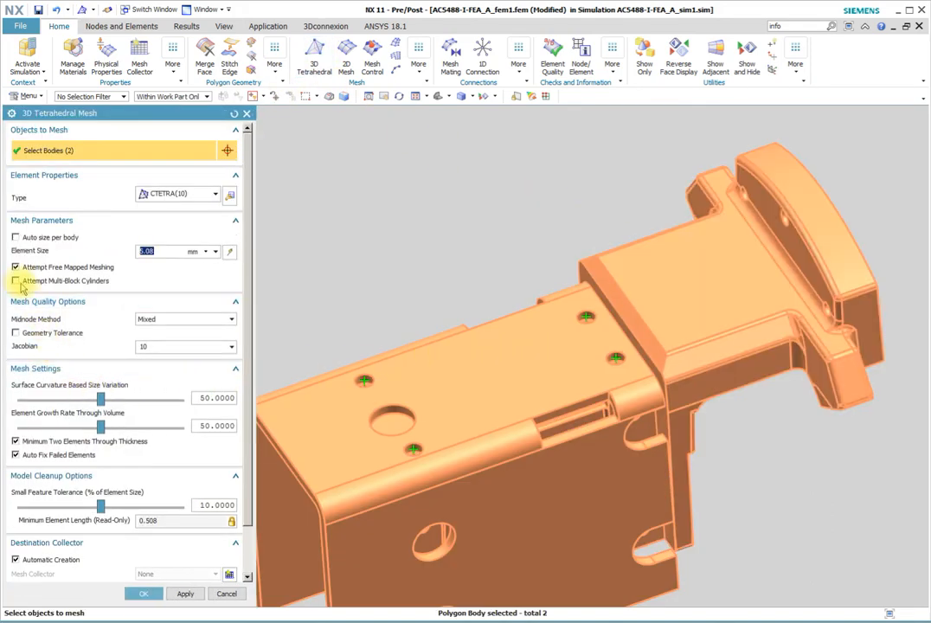
{"action": "left_click", "coordinate": [229, 250]}
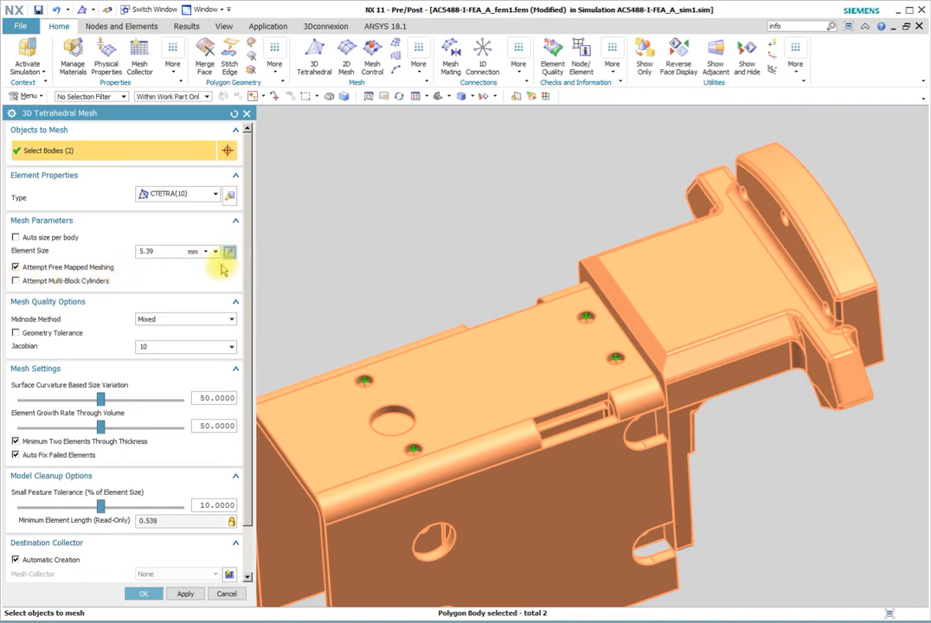
{"action": "left_click", "coordinate": [141, 593]}
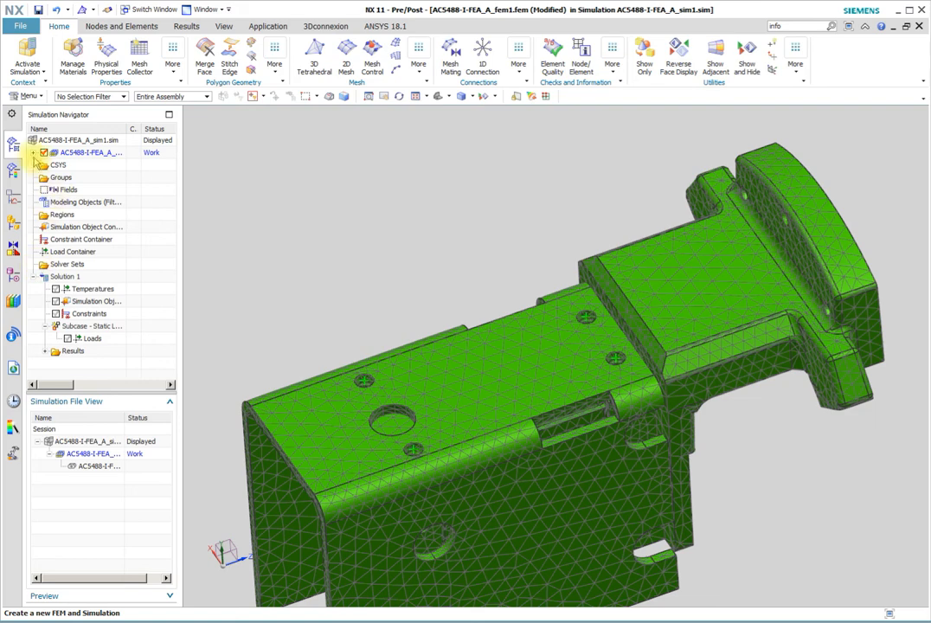
Hide the Solid(1) mesh collector and the polygon geometry to isolate the 1D bolt elements
{"action": "left_click", "coordinate": [34, 153]}
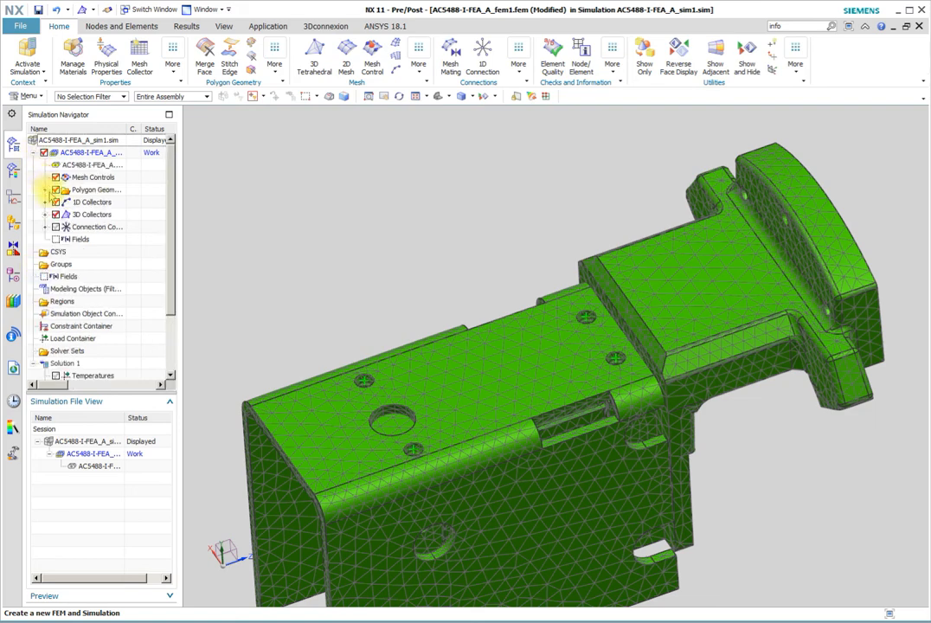
{"action": "left_click", "coordinate": [45, 215]}
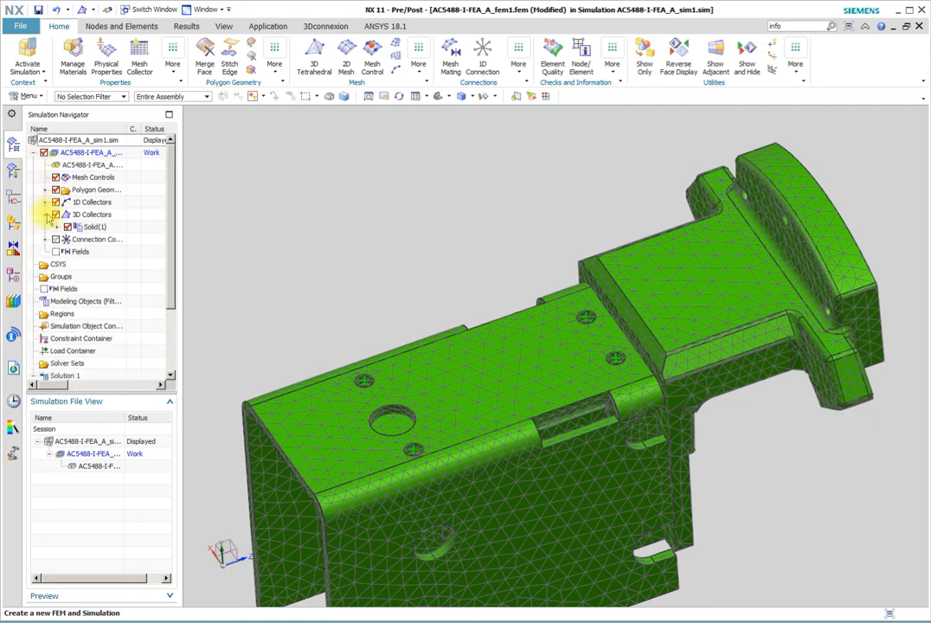
{"action": "left_click", "coordinate": [67, 227]}
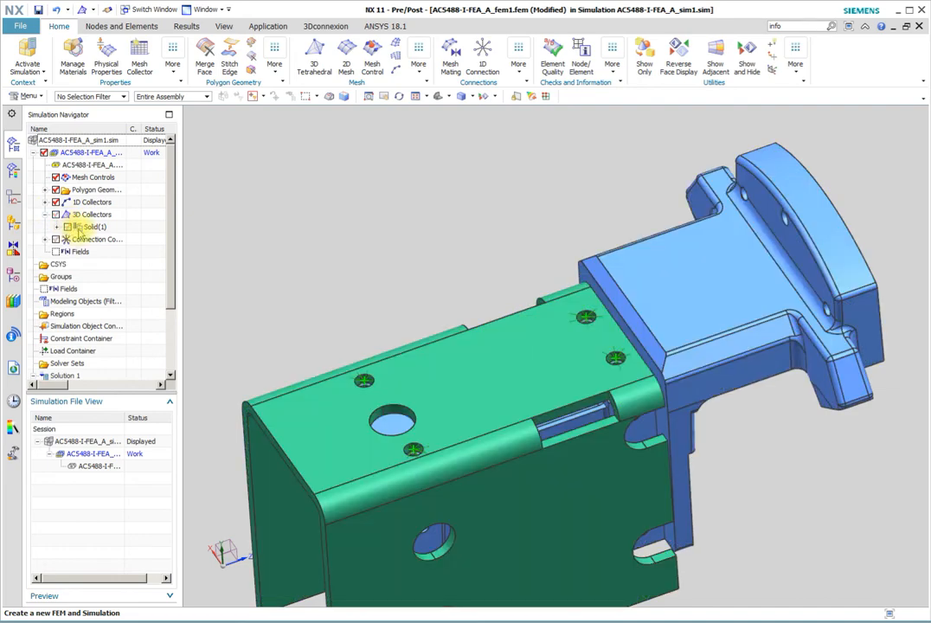
{"action": "left_click", "coordinate": [54, 189]}
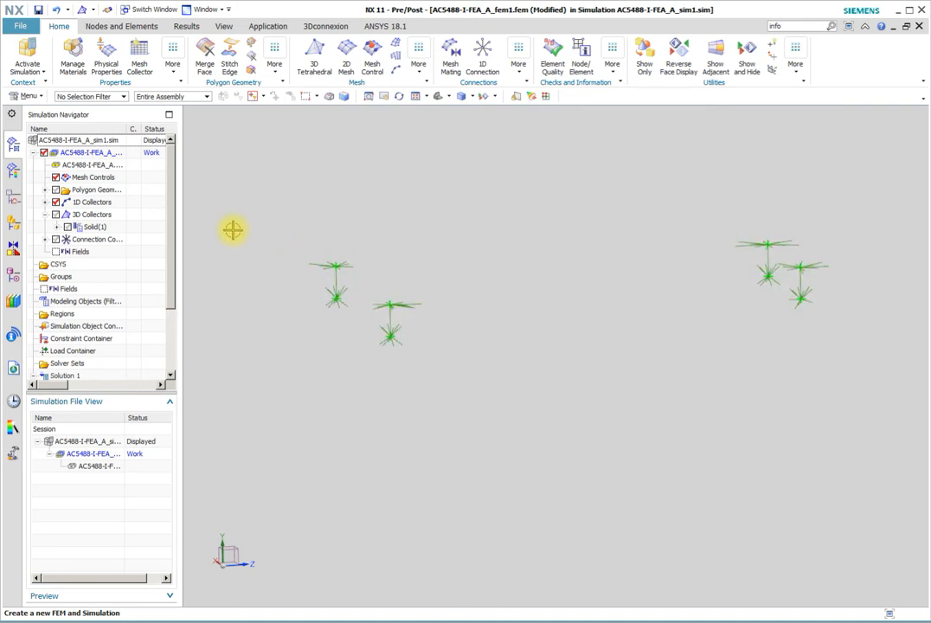
{"action": "middle_click_drag", "start_coordinate": [232, 230], "coordinate": [285, 302]}
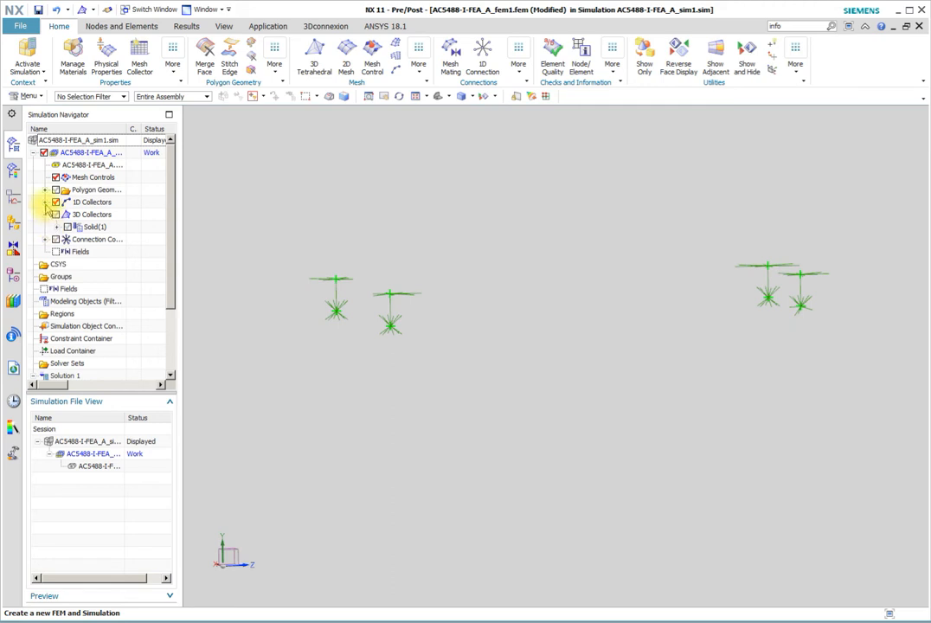
Expand the 1D collectors down to the M4 bar collector and highlight its first bolt mesh
{"action": "left_click", "coordinate": [46, 203]}
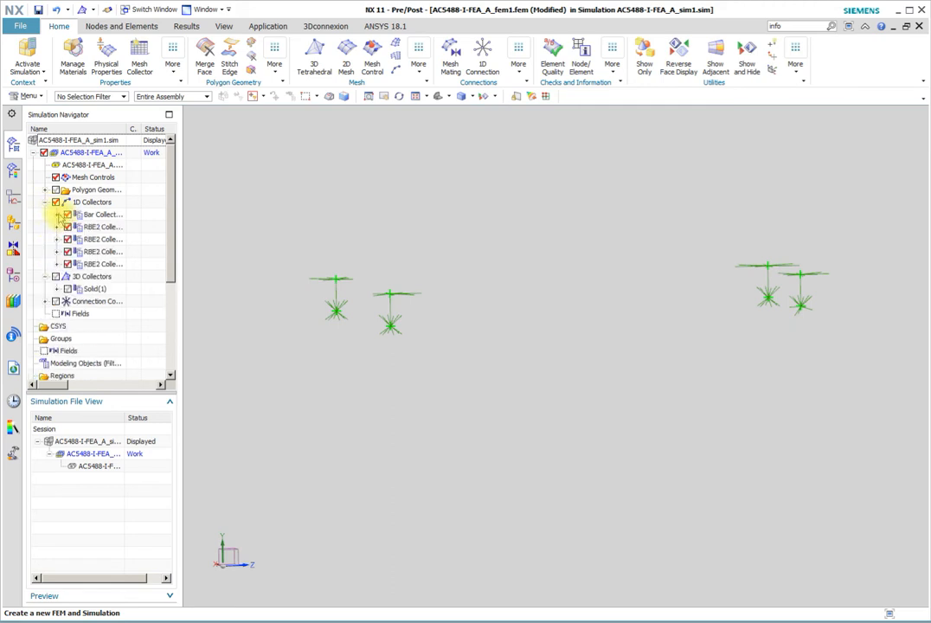
{"action": "left_click", "coordinate": [57, 214]}
{"action": "left_click", "coordinate": [95, 228]}
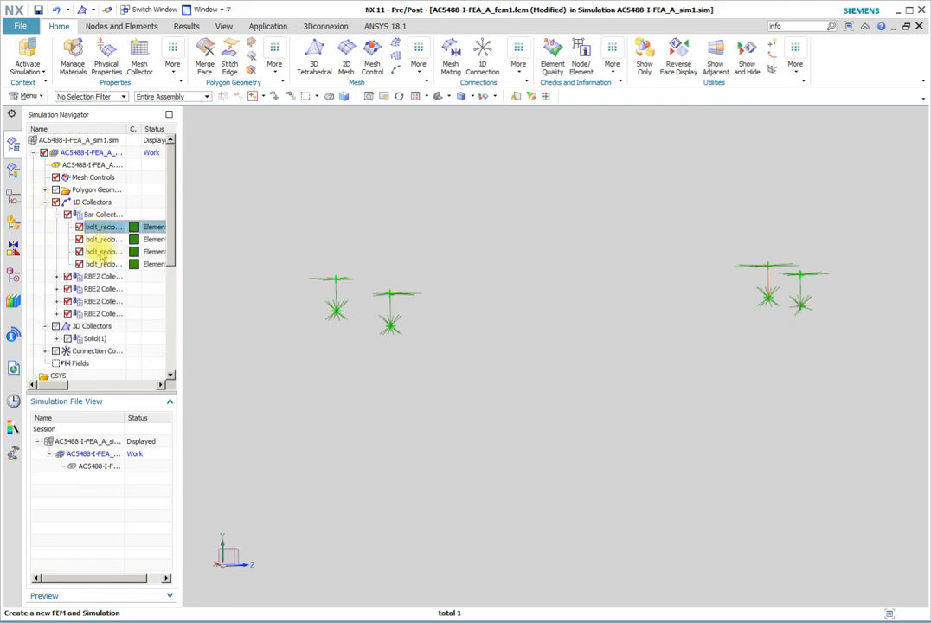
Set the beam section display of all four M4 bolt bar meshes to Solid
{"action": "left_click", "coordinate": [101, 252], "text": "shift"}
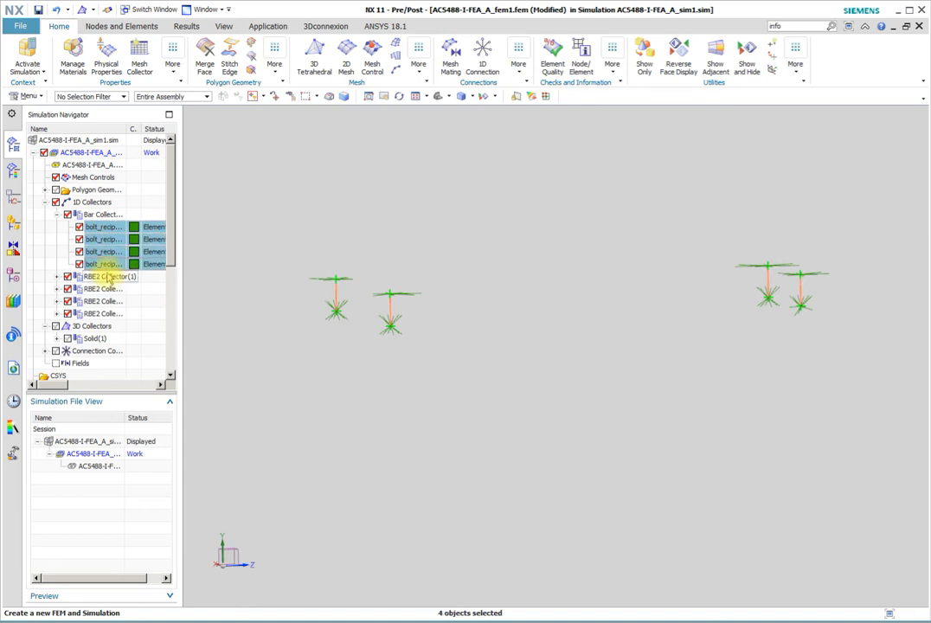
{"action": "right_click", "coordinate": [103, 265]}
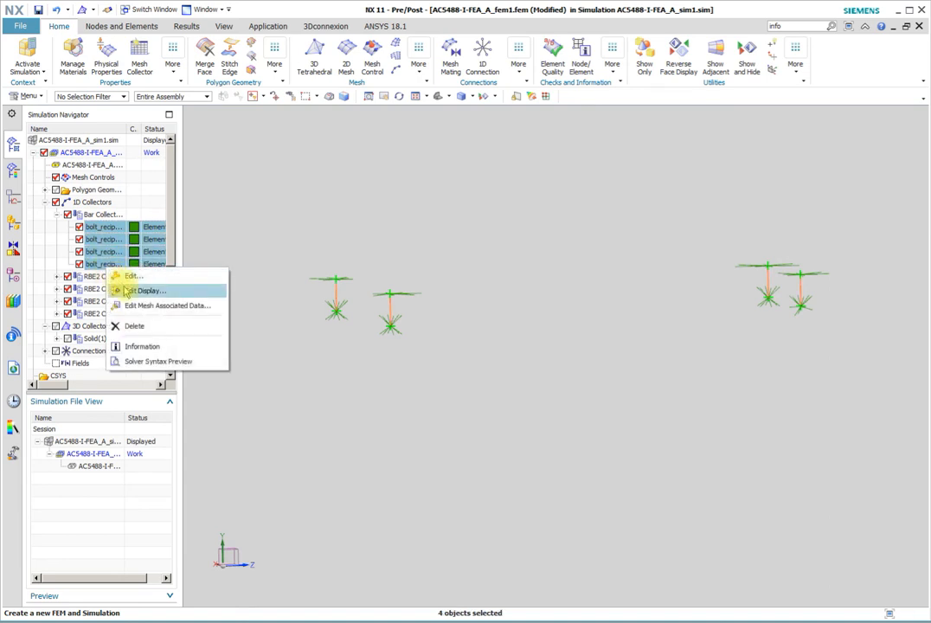
{"action": "left_click", "coordinate": [131, 291]}
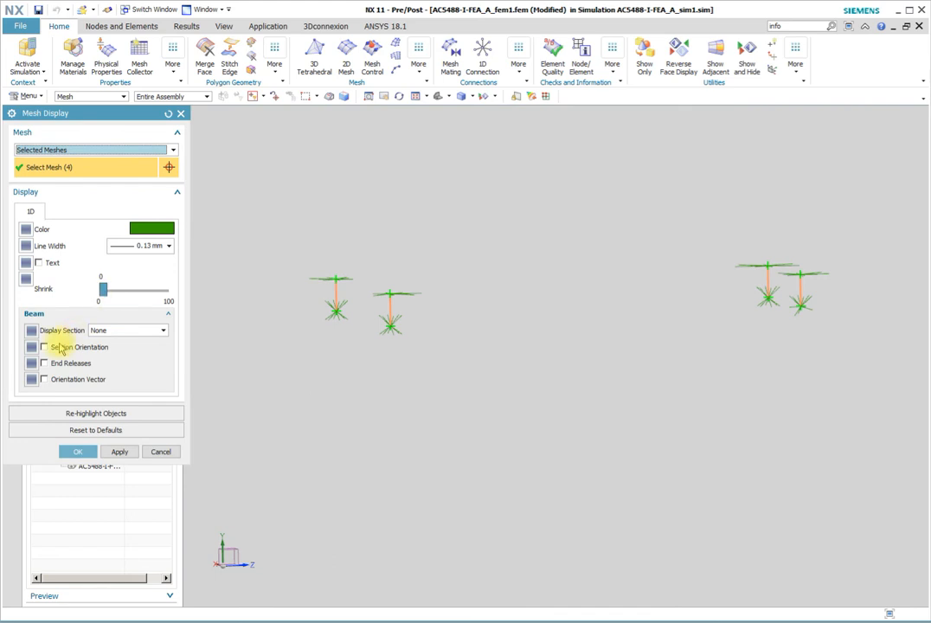
{"action": "left_click", "coordinate": [163, 333]}
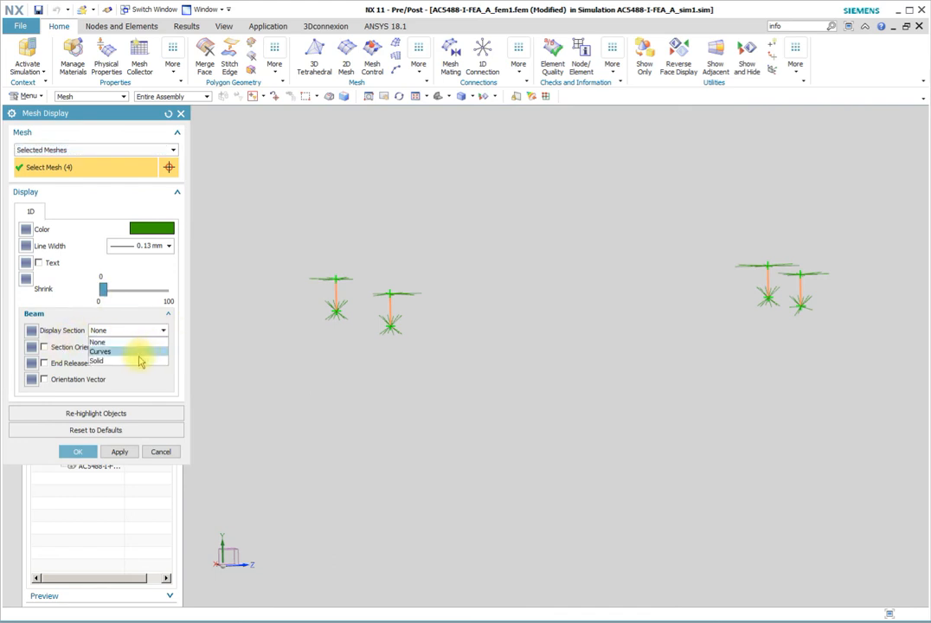
{"action": "left_click", "coordinate": [141, 360]}
{"action": "left_click", "coordinate": [77, 451]}
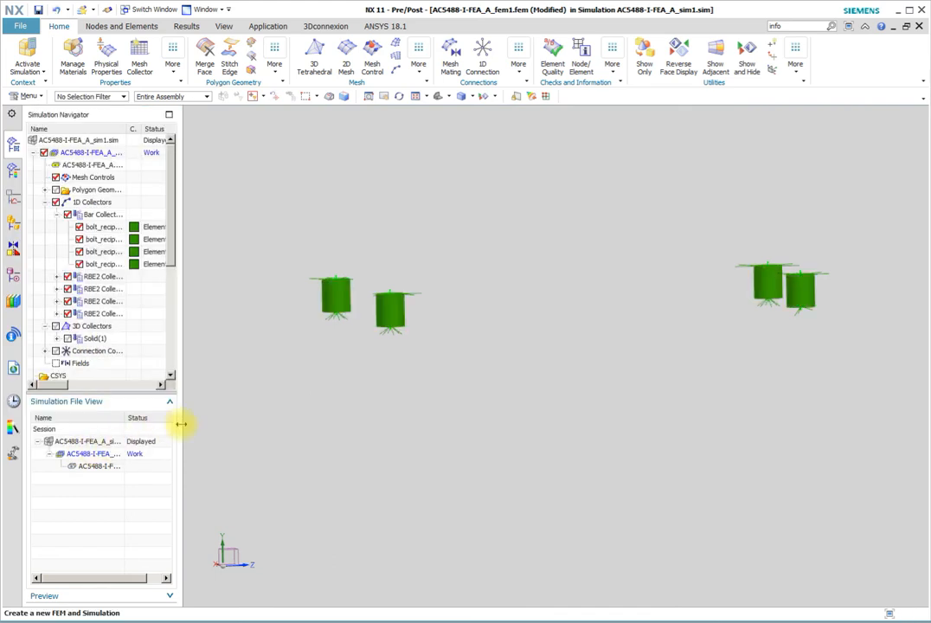
{"action": "right_click", "coordinate": [249, 409]}
{"action": "middle_click_drag", "start_coordinate": [206, 256], "coordinate": [219, 284]}
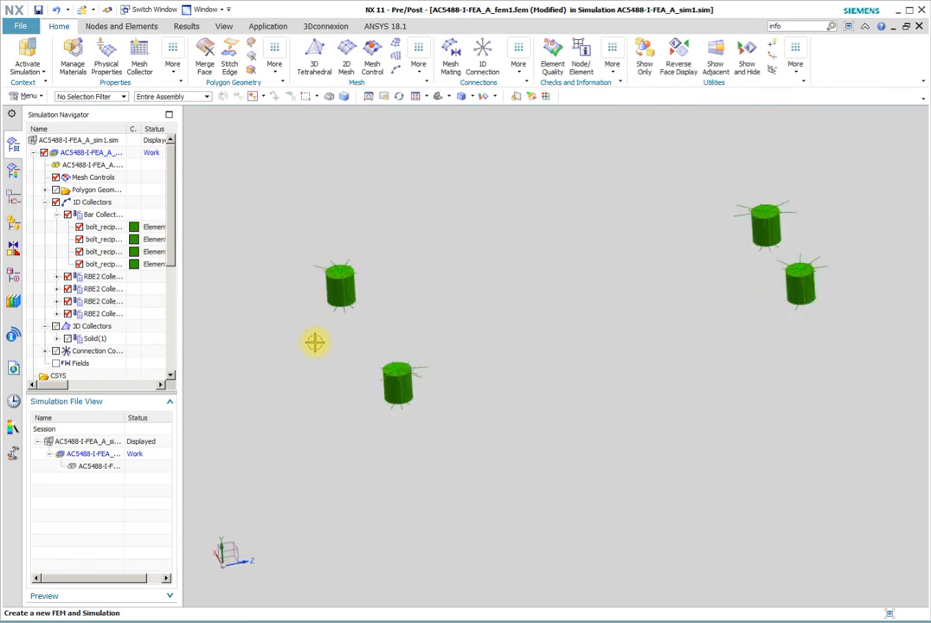
{"action": "middle_click_drag", "start_coordinate": [315, 342], "coordinate": [275, 336]}
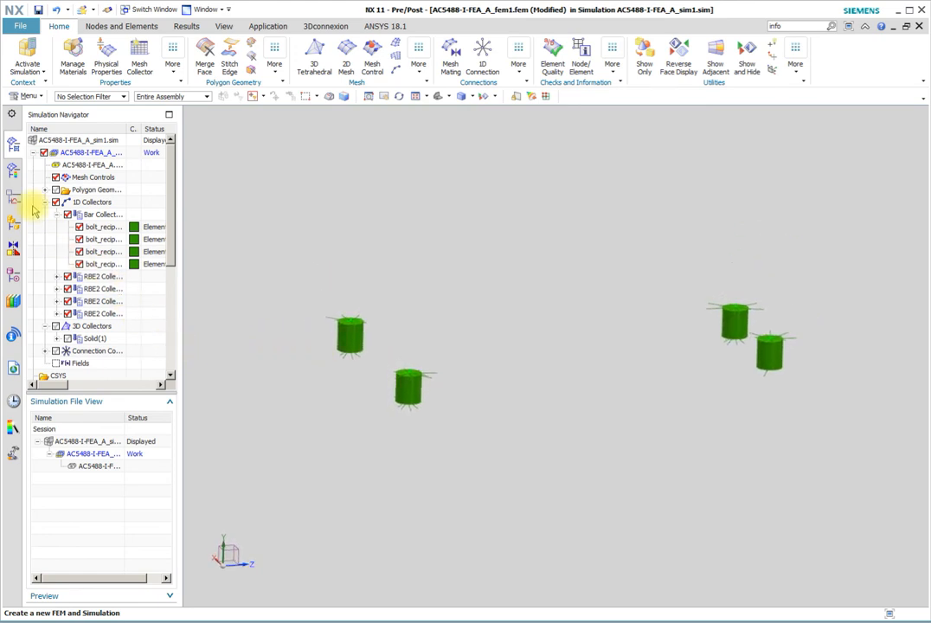
Show the polygon geometry and the 3D collectors again, and collapse the 1D collectors
{"action": "left_click", "coordinate": [55, 189]}
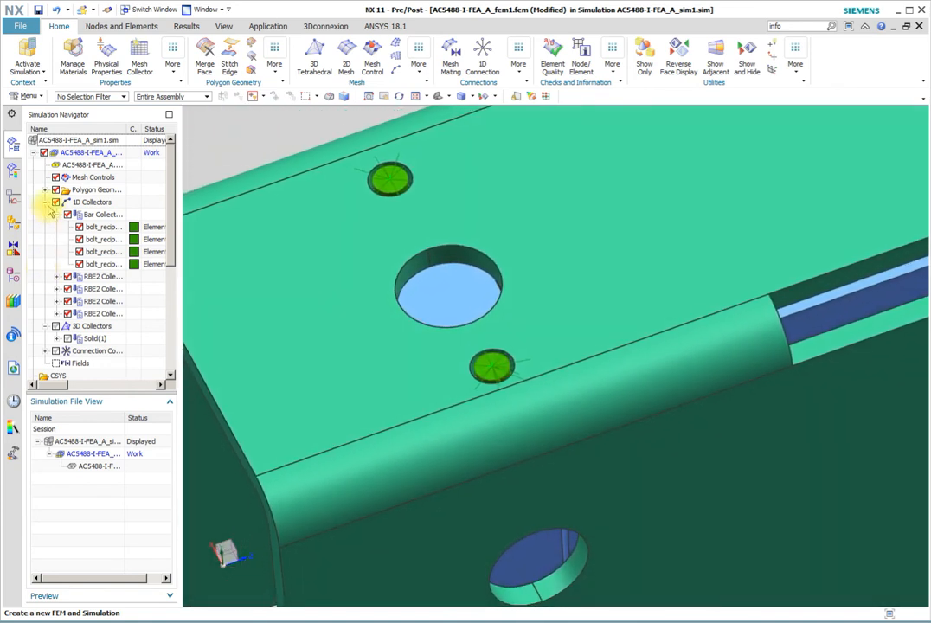
{"action": "left_click", "coordinate": [46, 203]}
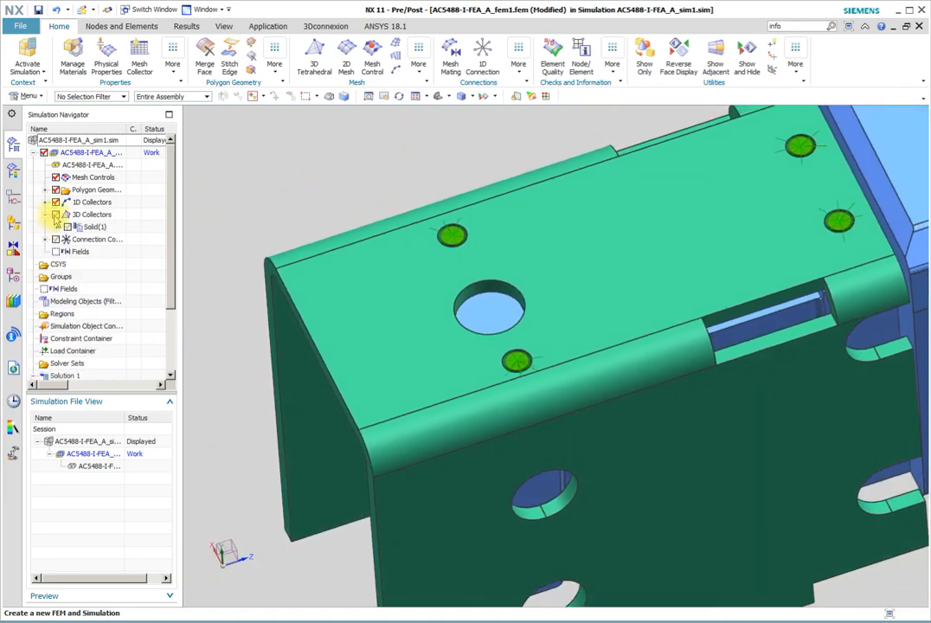
{"action": "left_click", "coordinate": [55, 214]}
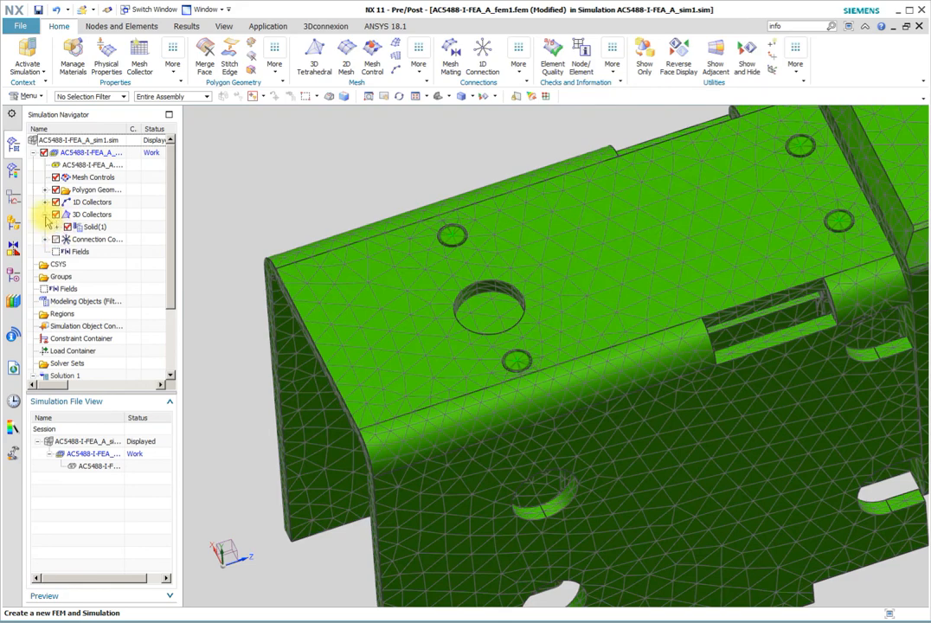
Change the display color of the first 3D mesh under Solid(1) to Azure Azure Cyan
{"action": "left_click", "coordinate": [57, 226]}
{"action": "left_click", "coordinate": [107, 238]}
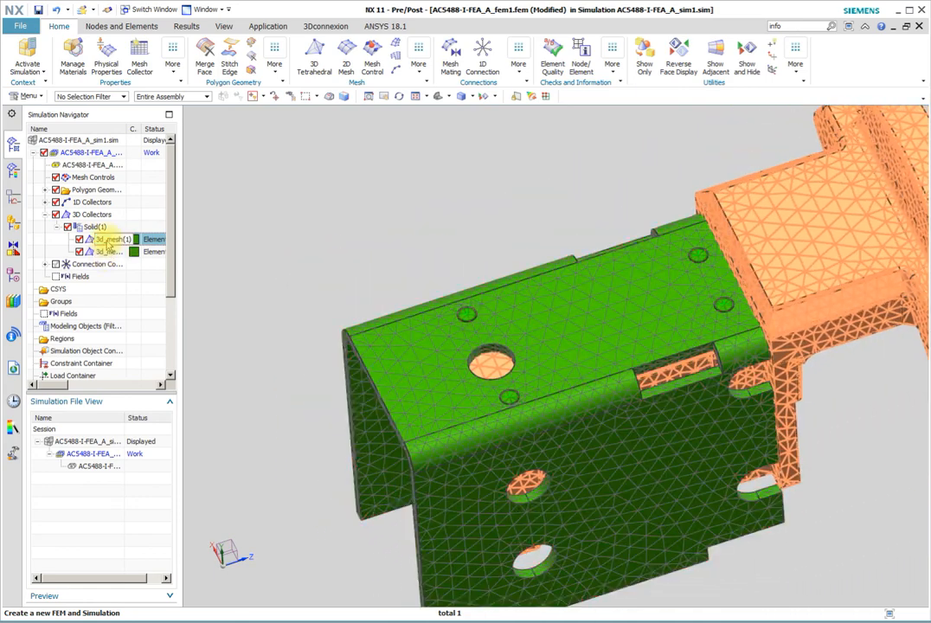
{"action": "right_click", "coordinate": [109, 243]}
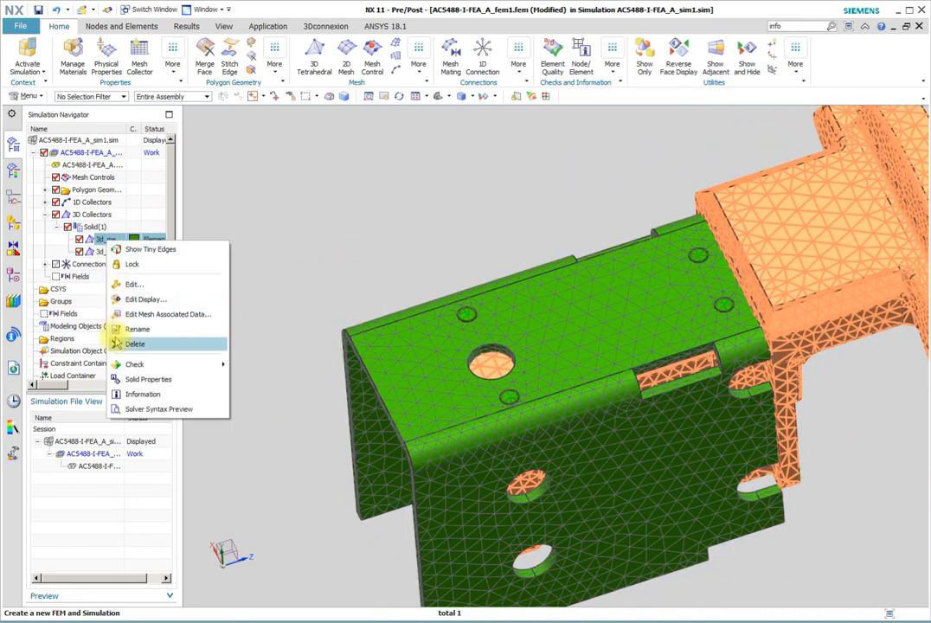
{"action": "left_click", "coordinate": [130, 299]}
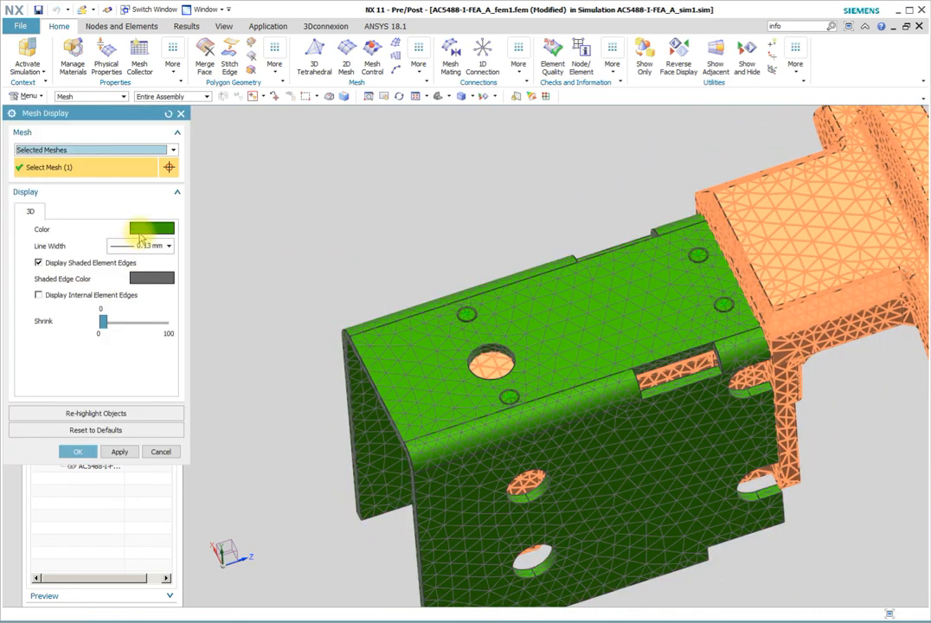
{"action": "left_click", "coordinate": [141, 230]}
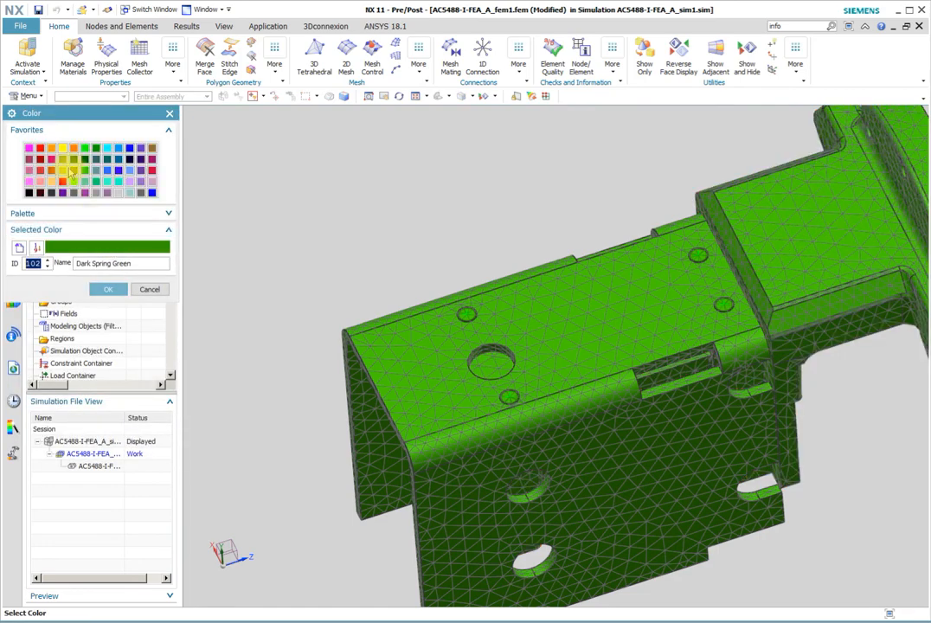
{"action": "left_click", "coordinate": [118, 148]}
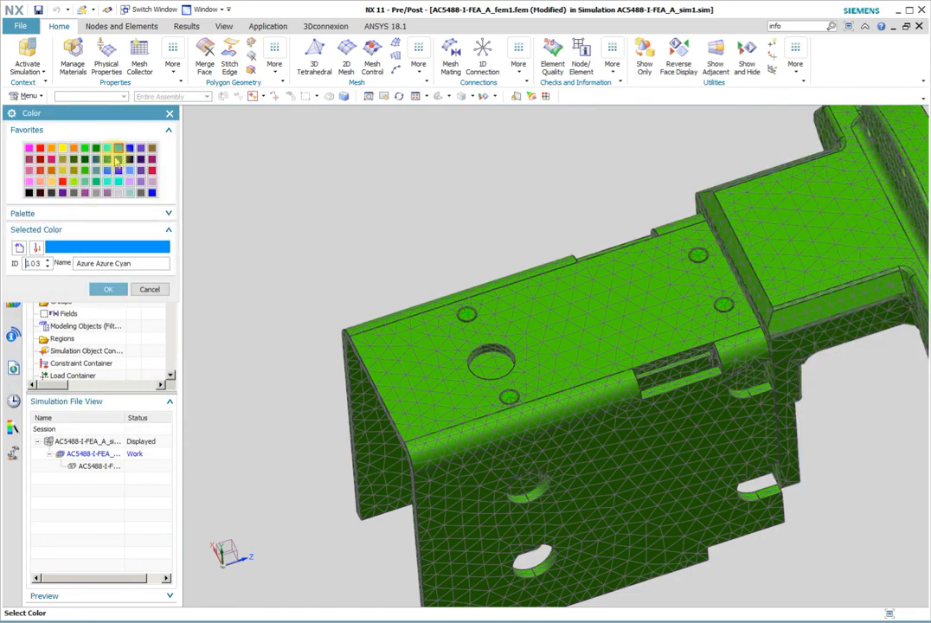
{"action": "left_click", "coordinate": [102, 286]}
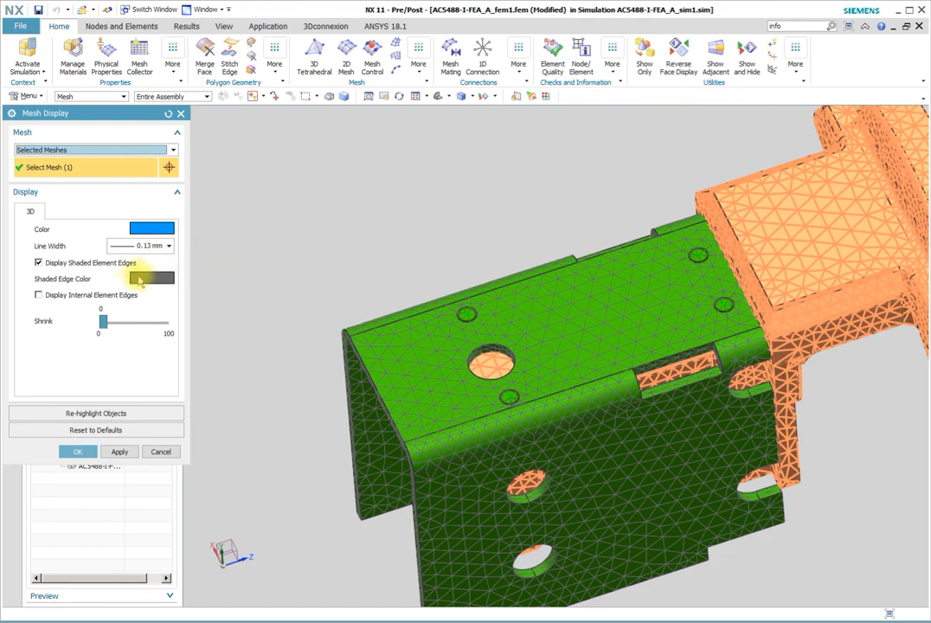
{"action": "left_click", "coordinate": [77, 452]}
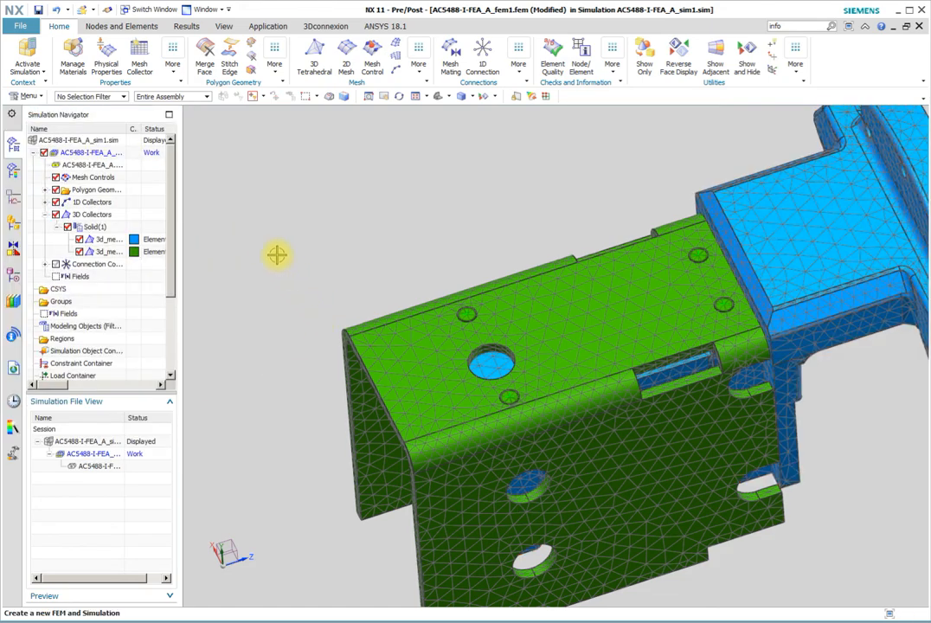
Change the display color of all four bolt meshes in the bar collector to Dark Hard Orange
{"action": "scroll", "coordinate": [277, 253], "scroll_direction": "down", "scroll_amount": 3}
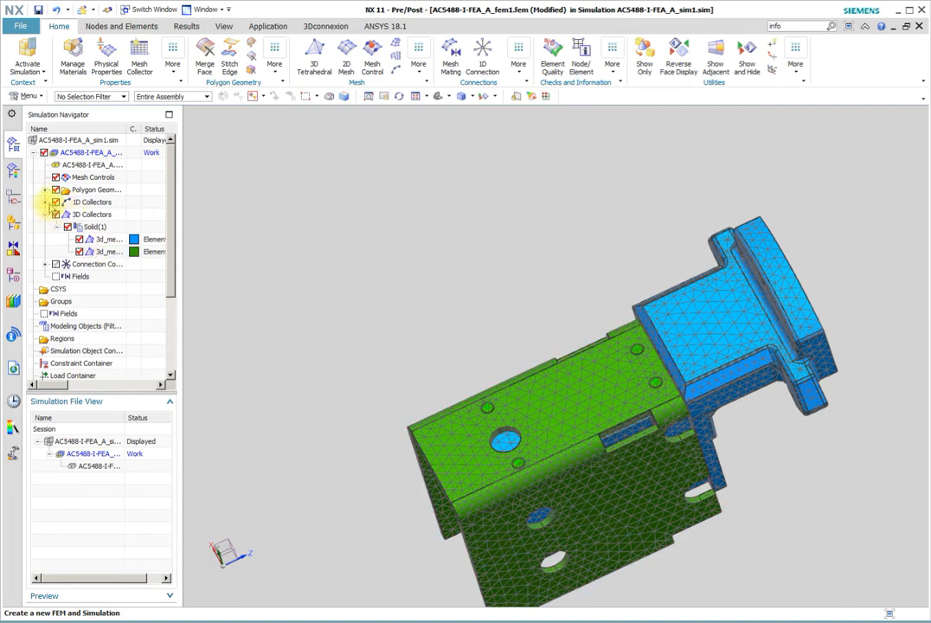
{"action": "left_click", "coordinate": [45, 201]}
{"action": "left_click", "coordinate": [82, 227]}
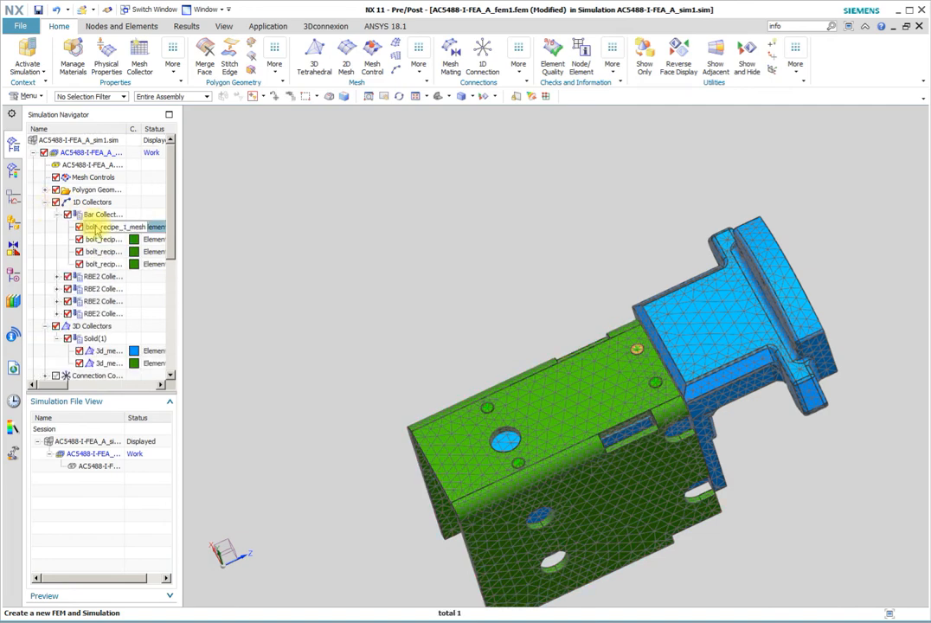
{"action": "key", "text": "F2"}
{"action": "left_click", "coordinate": [97, 264], "text": "shift"}
{"action": "right_click", "coordinate": [98, 265]}
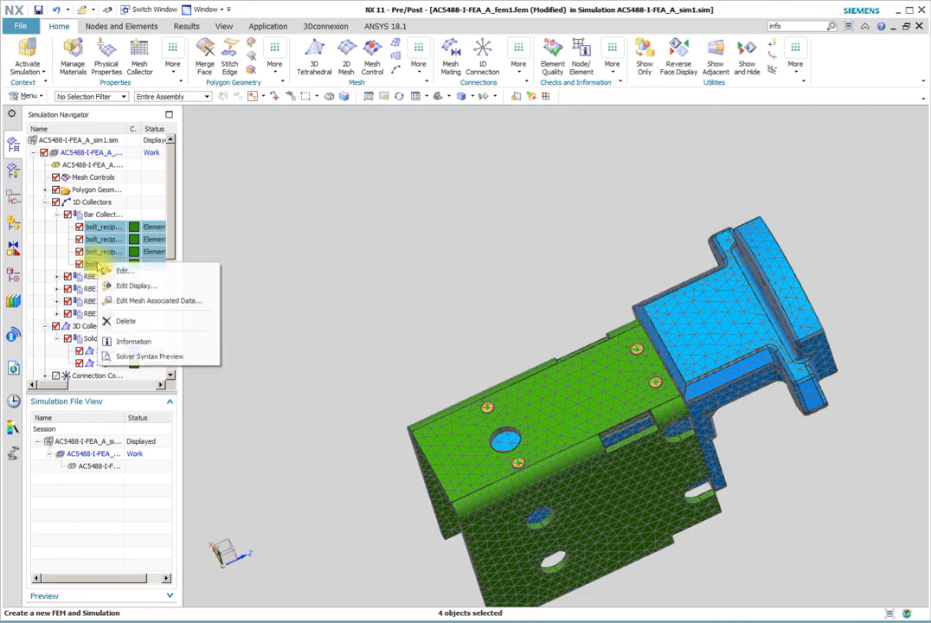
{"action": "left_click", "coordinate": [121, 285]}
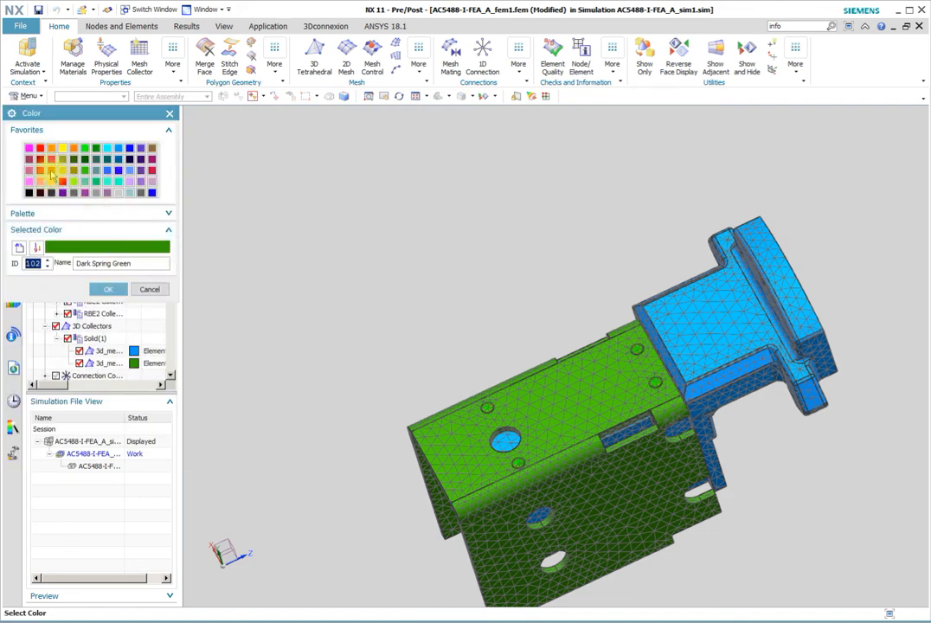
{"action": "left_click", "coordinate": [51, 171]}
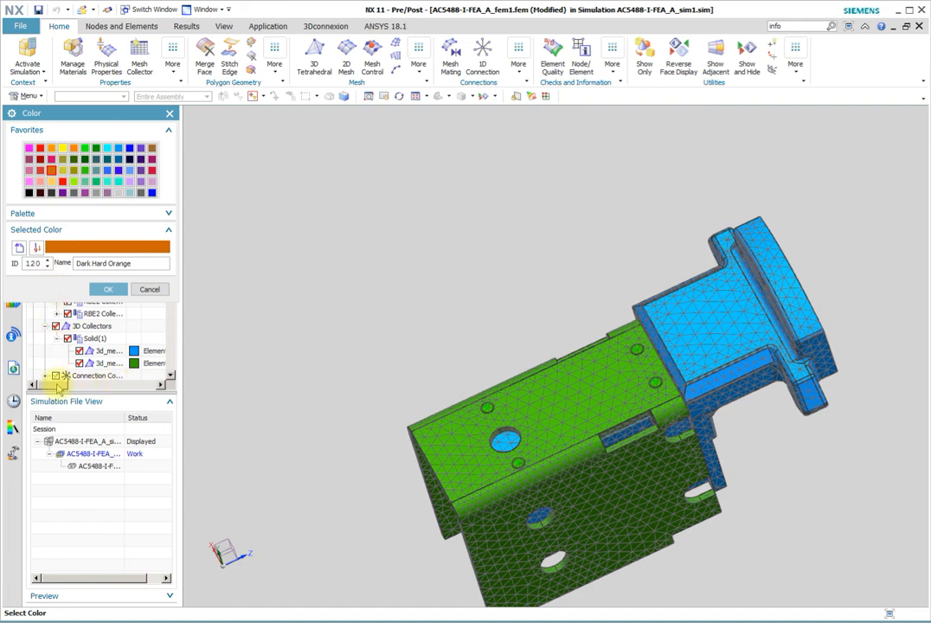
{"action": "left_click", "coordinate": [105, 291]}
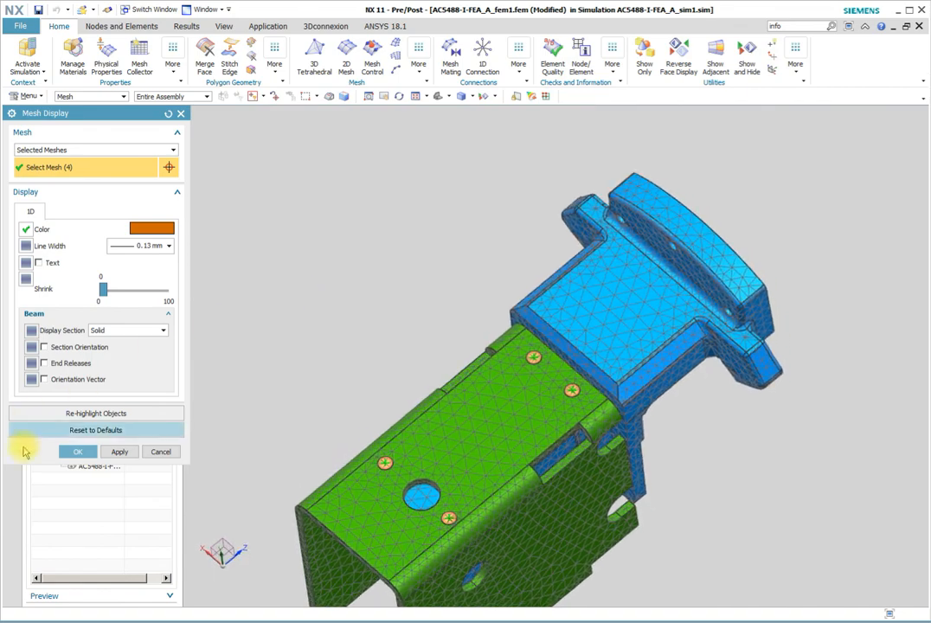
{"action": "left_click", "coordinate": [76, 450]}
{"action": "left_click", "coordinate": [274, 359]}
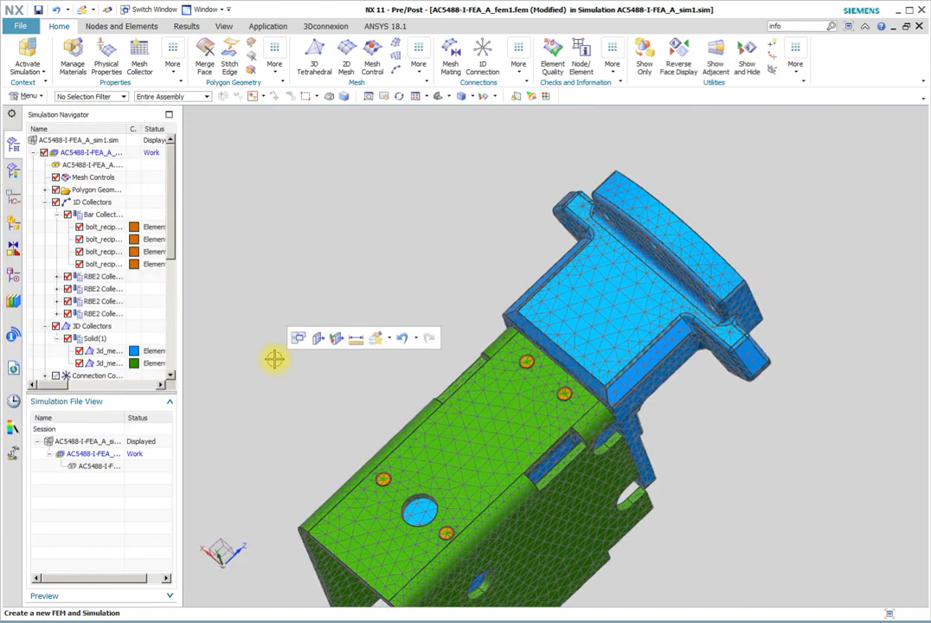